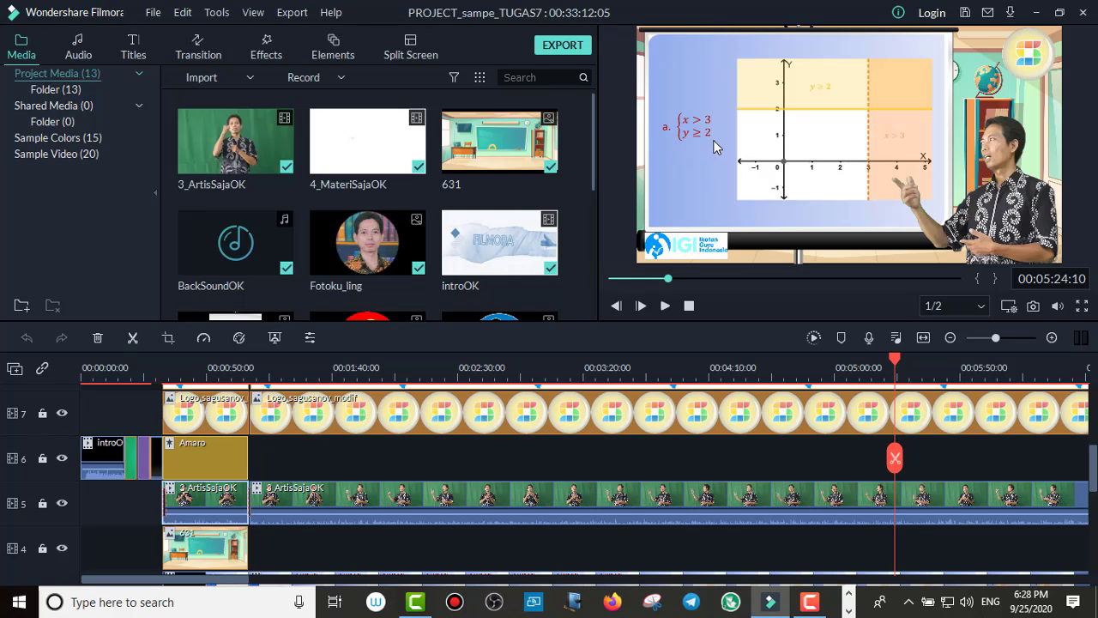
Step: Play the preview of the graph explanation and return the playhead to about 00:05:21:04, before the DP label appears
{"action": "left_click", "coordinate": [666, 306]}
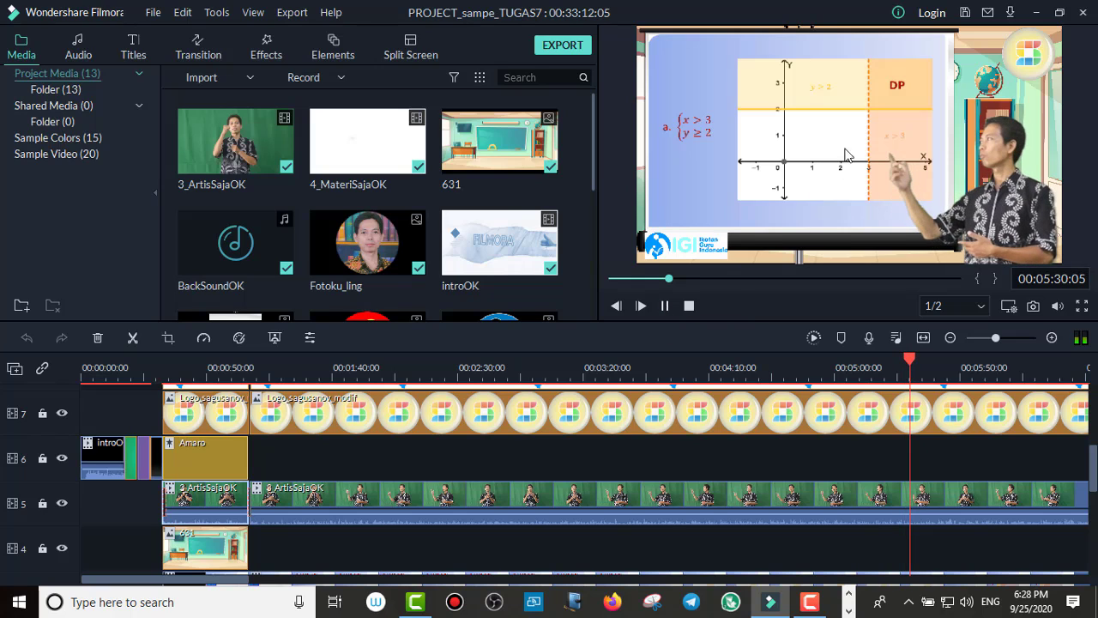
{"action": "key", "text": "space"}
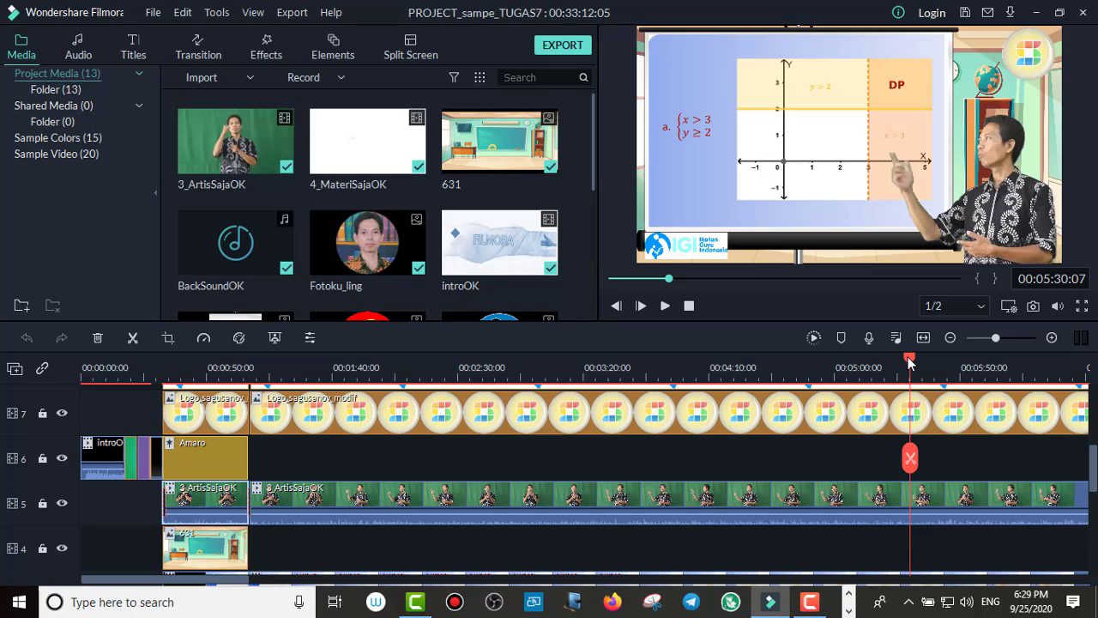
{"action": "mouse_move", "coordinate": [910, 364]}
{"action": "left_mouse_down"}
{"action": "mouse_move", "coordinate": [893, 367]}
{"action": "mouse_move", "coordinate": [923, 365]}
{"action": "mouse_move", "coordinate": [889, 366]}
{"action": "left_mouse_up"}
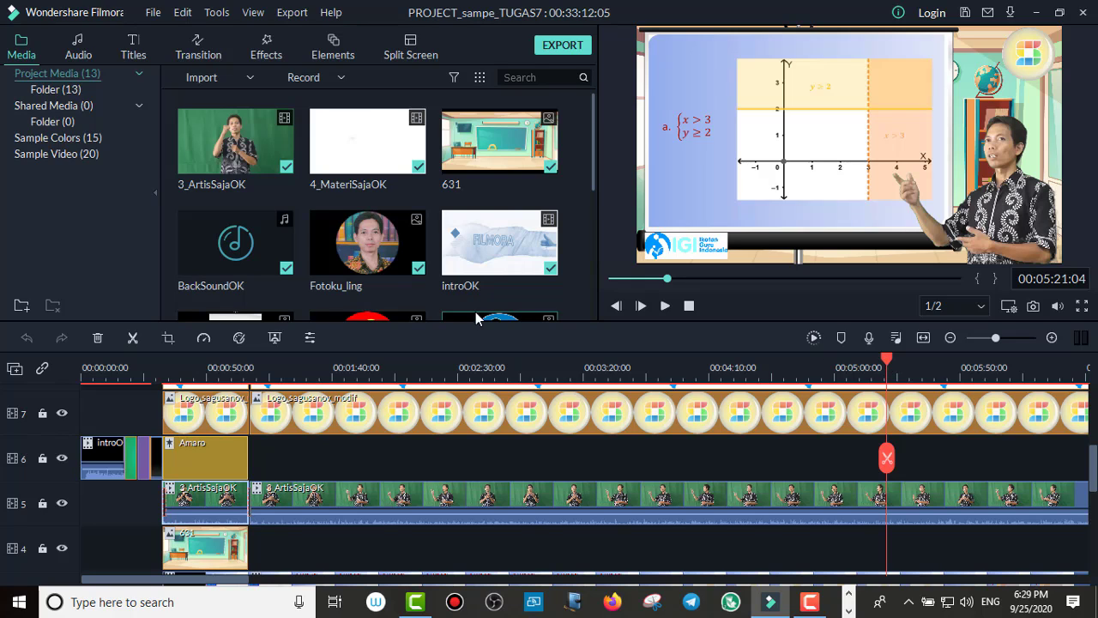
Step: Save the project and save a copy of it in the TUGAS7 folder as PROJECT_sampe_TUGAS7_panzoom
{"action": "left_click", "coordinate": [154, 13]}
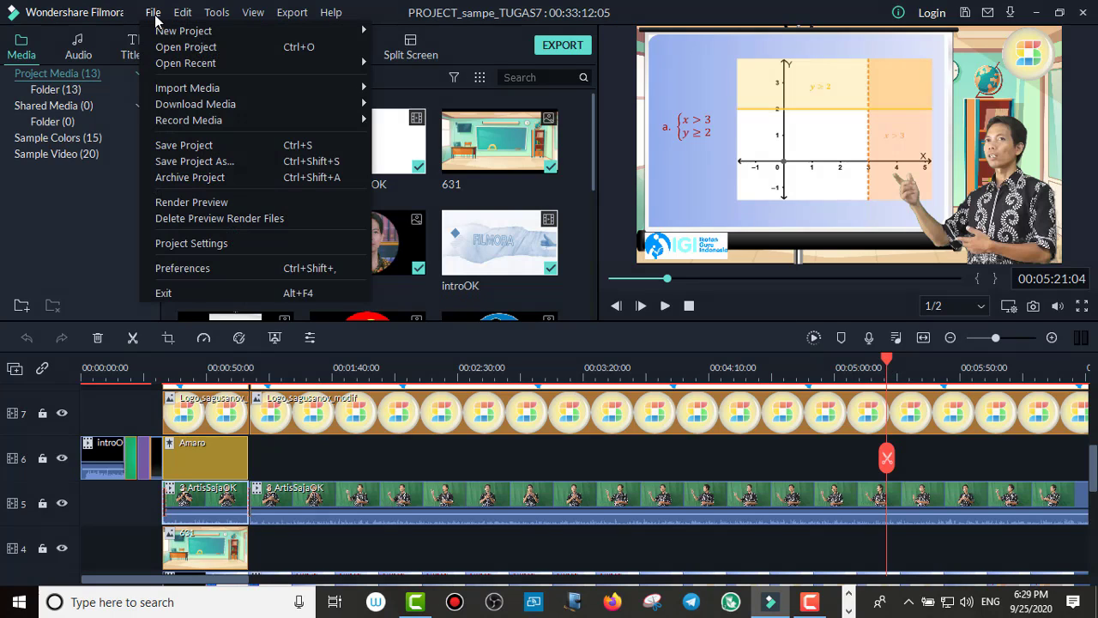
{"action": "left_click", "coordinate": [206, 148]}
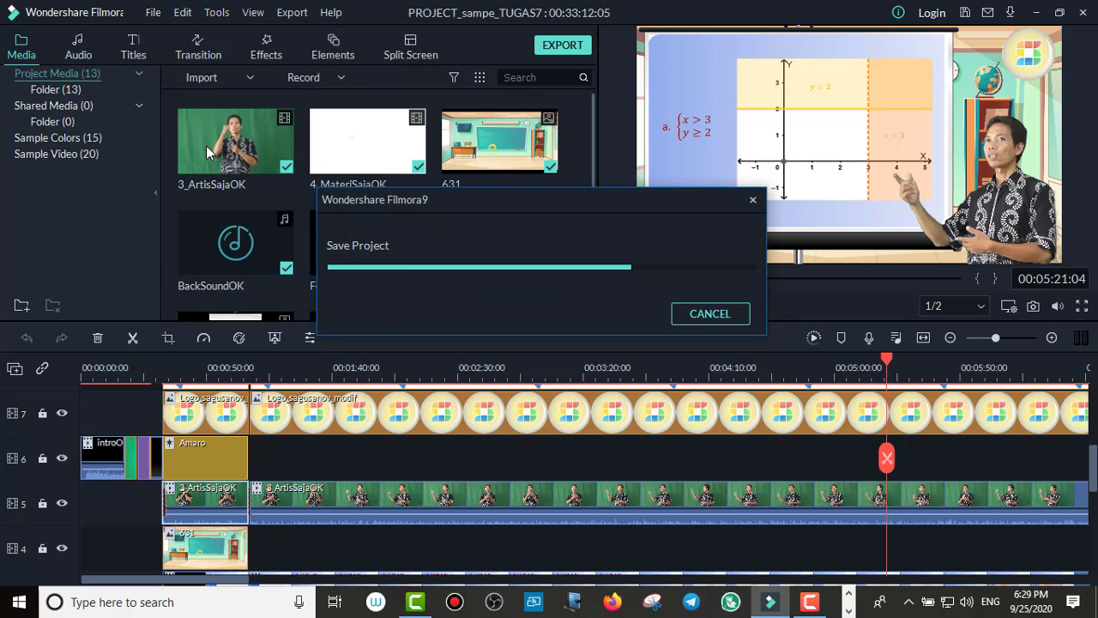
{"action": "left_click", "coordinate": [155, 17]}
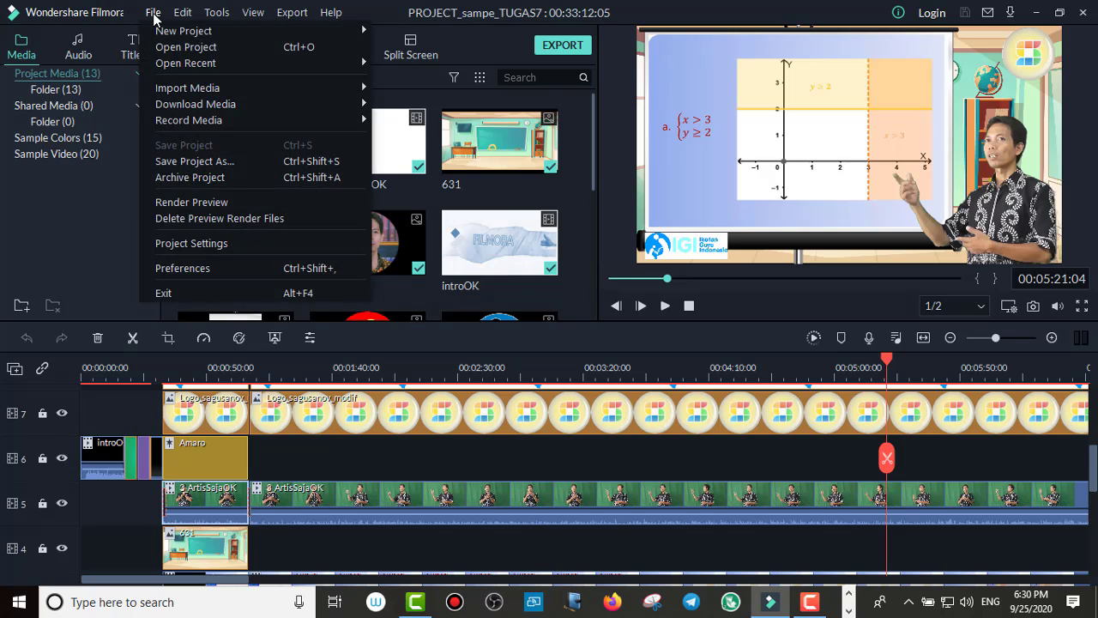
{"action": "left_click", "coordinate": [230, 163]}
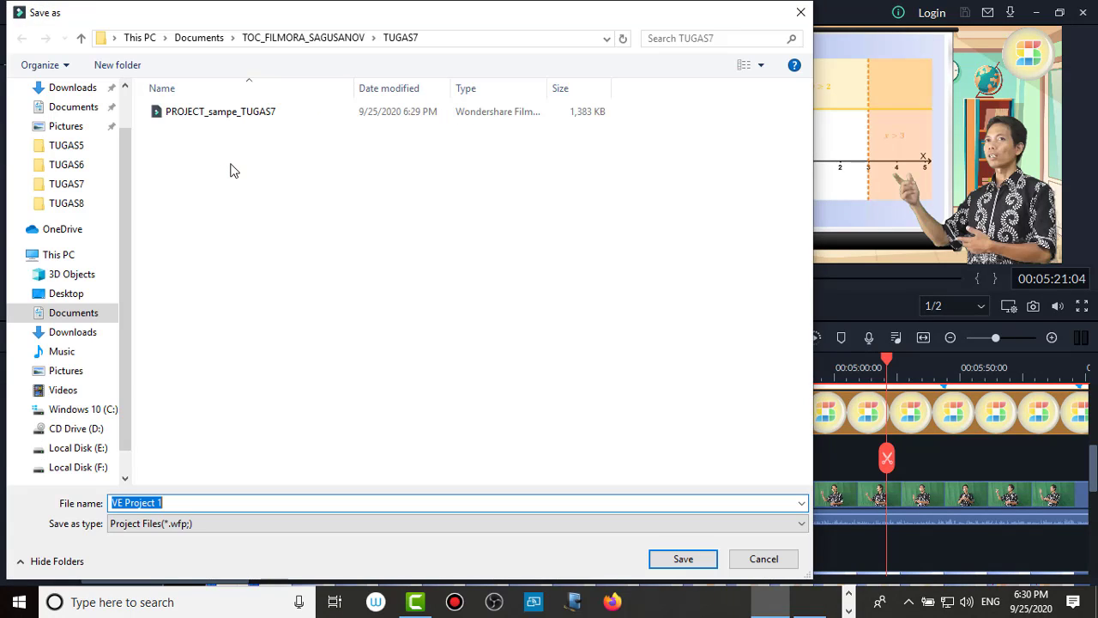
{"action": "left_click", "coordinate": [228, 503]}
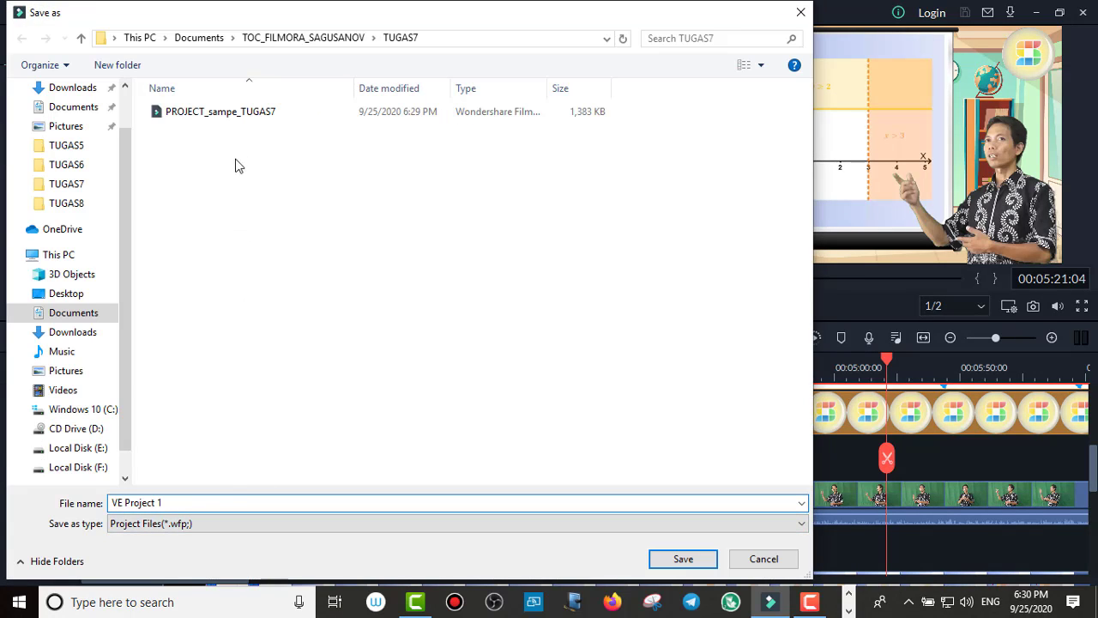
{"action": "left_click", "coordinate": [240, 122]}
{"action": "left_click", "coordinate": [272, 501]}
{"action": "left_click", "coordinate": [275, 503]}
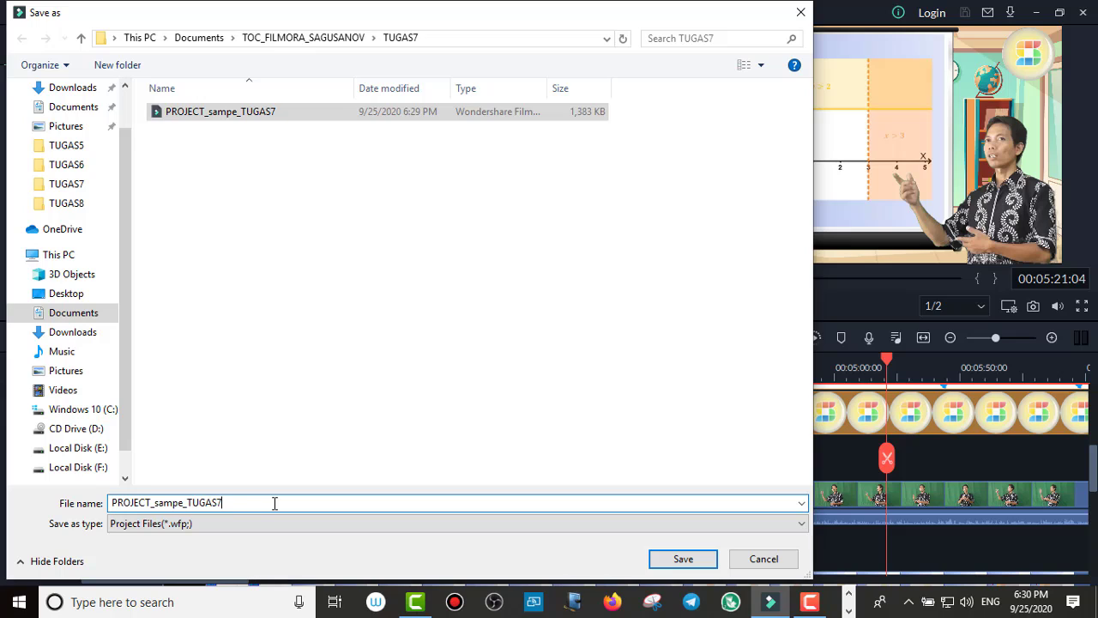
{"action": "type", "text": "_pan"}
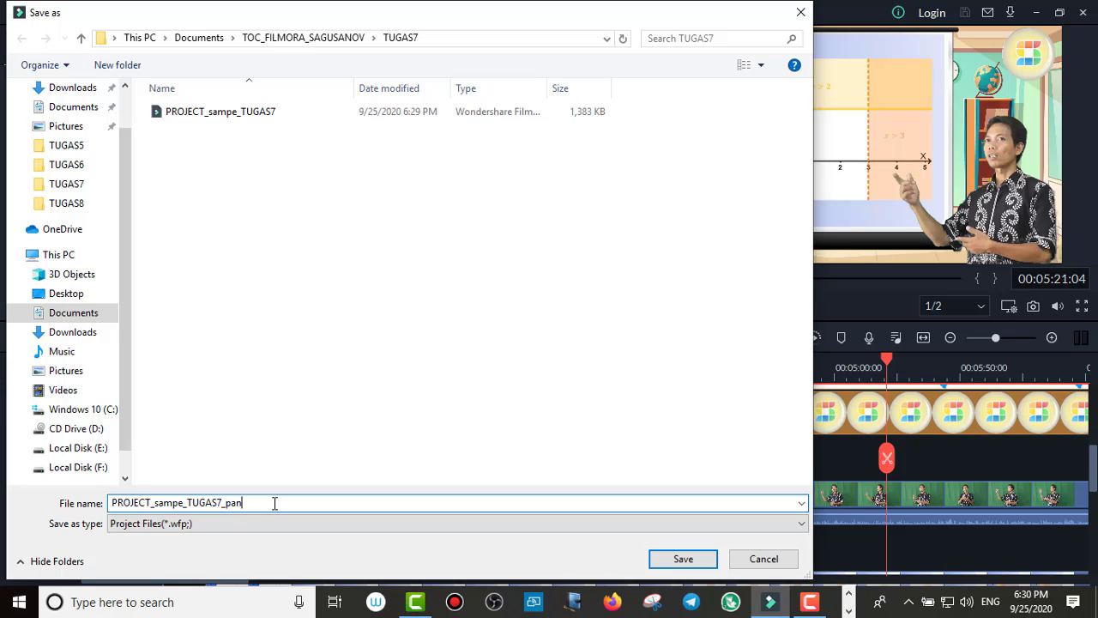
{"action": "type", "text": "zoom"}
{"action": "left_click", "coordinate": [679, 559]}
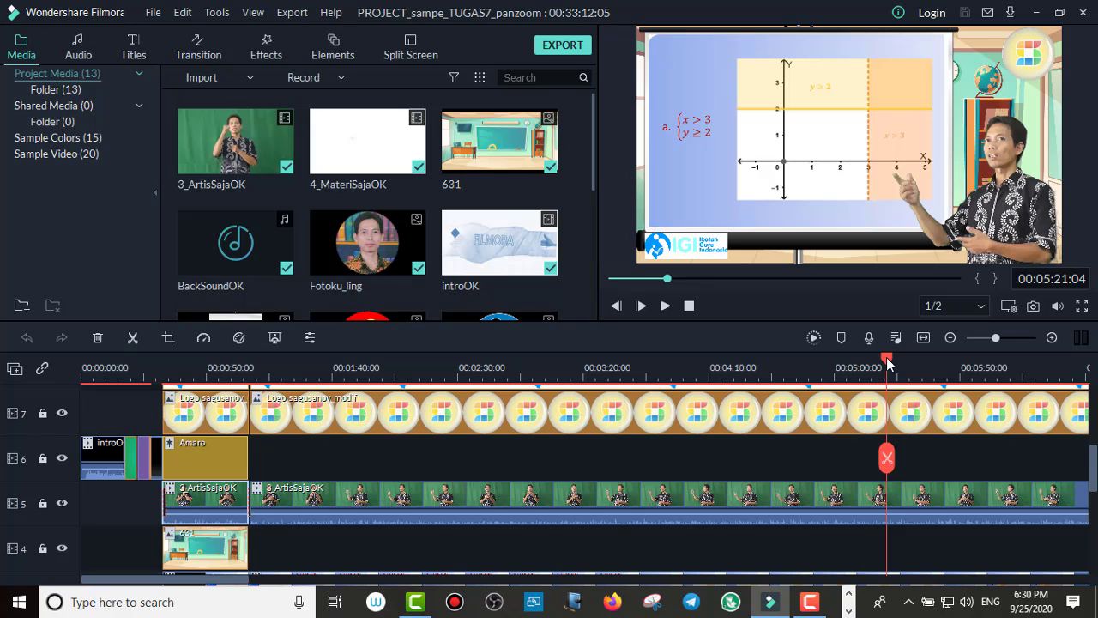
Step: Split the long 4_MateriSajaOK clip on track 3 at 00:05:22:03 and at 00:05:28:25
{"action": "mouse_move", "coordinate": [886, 362]}
{"action": "left_mouse_down"}
{"action": "mouse_move", "coordinate": [904, 366]}
{"action": "mouse_move", "coordinate": [890, 371]}
{"action": "left_mouse_up"}
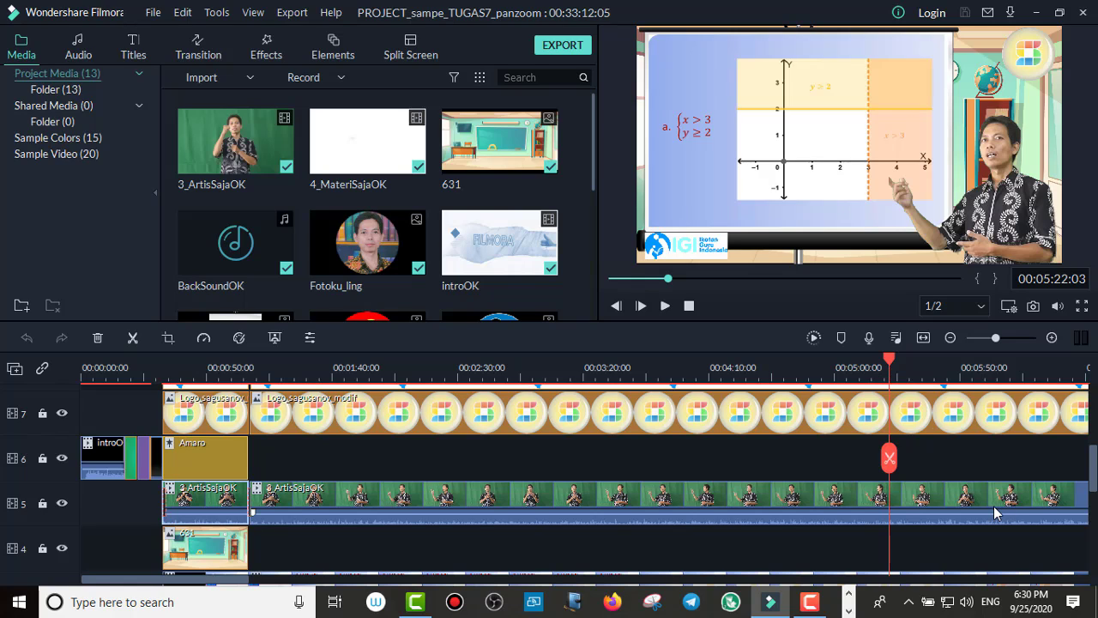
{"action": "mouse_move", "coordinate": [1050, 509]}
{"action": "left_click_drag", "start_coordinate": [1093, 472], "coordinate": [1085, 496]}
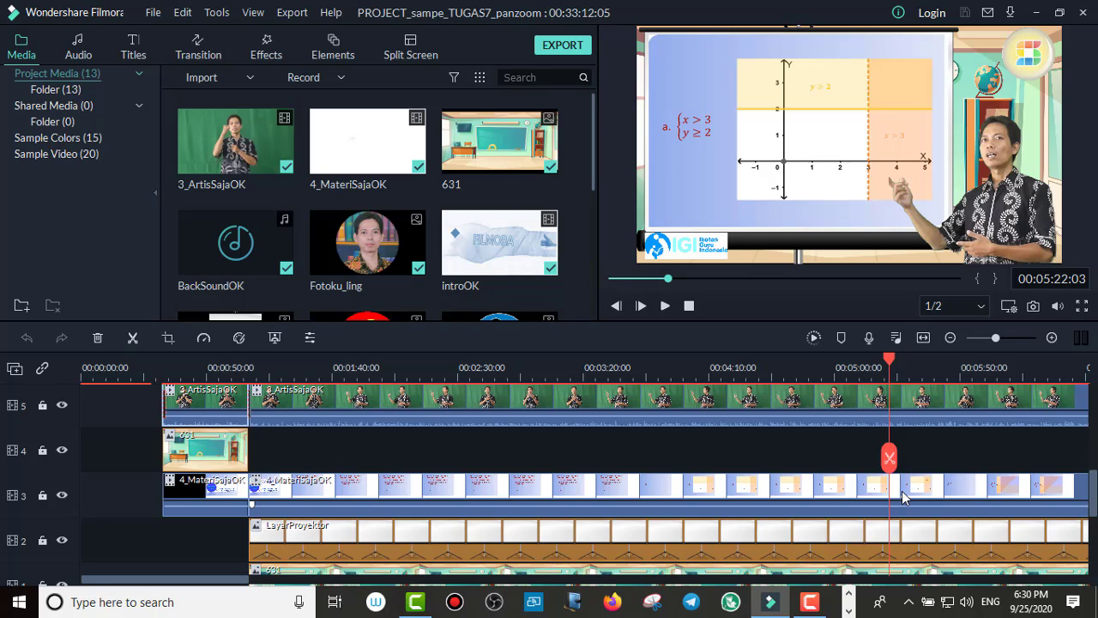
{"action": "left_click", "coordinate": [928, 489]}
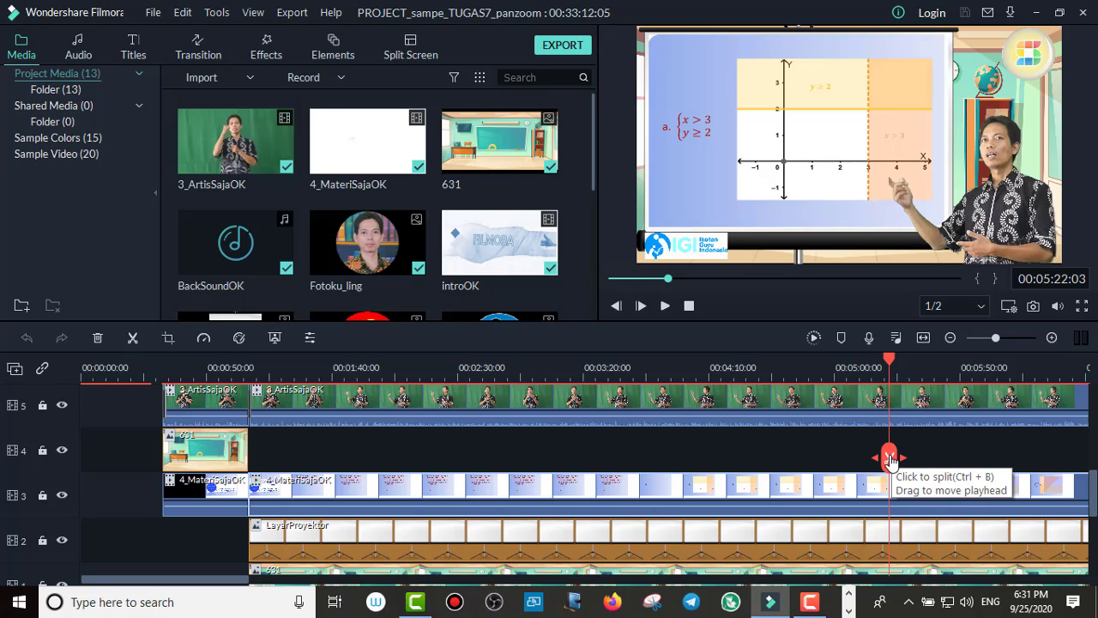
{"action": "left_click", "coordinate": [133, 337]}
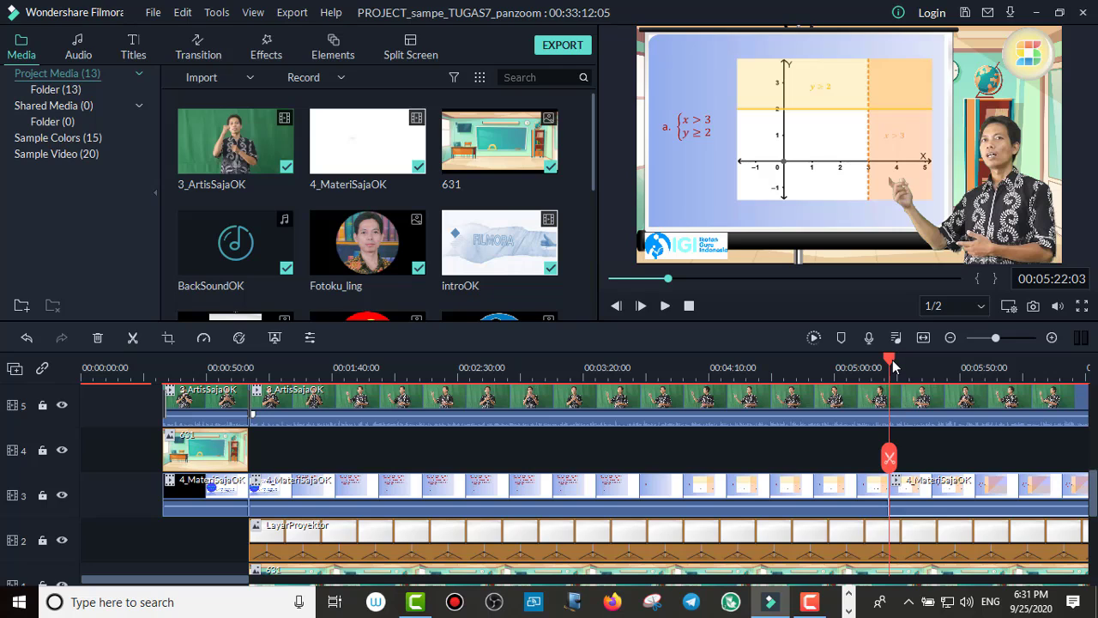
{"action": "left_click_drag", "start_coordinate": [893, 362], "coordinate": [908, 367]}
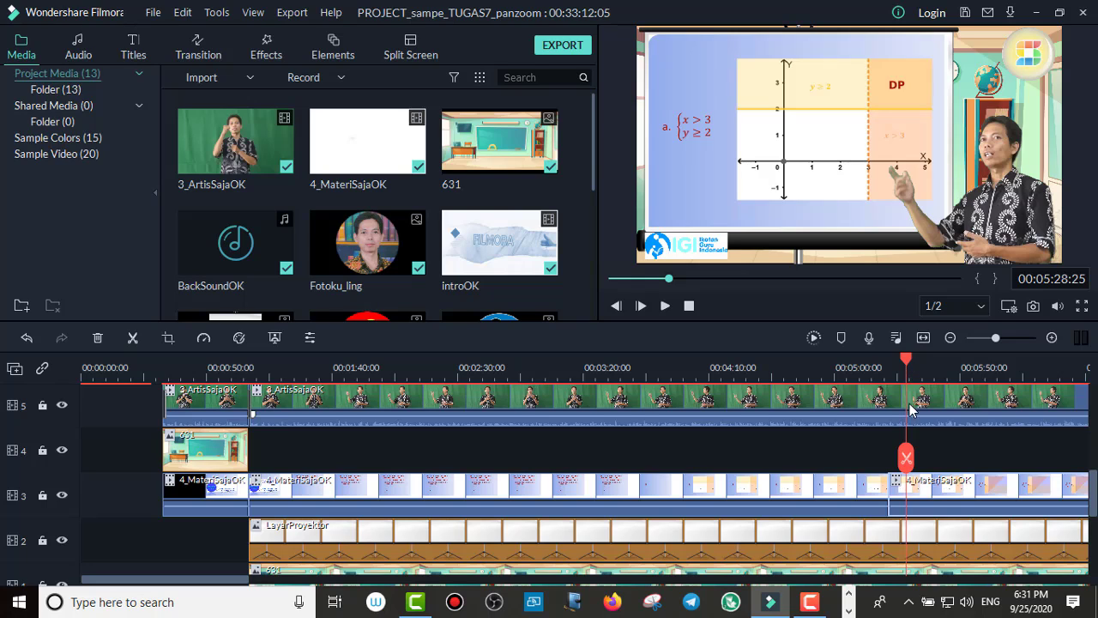
{"action": "left_click", "coordinate": [906, 461]}
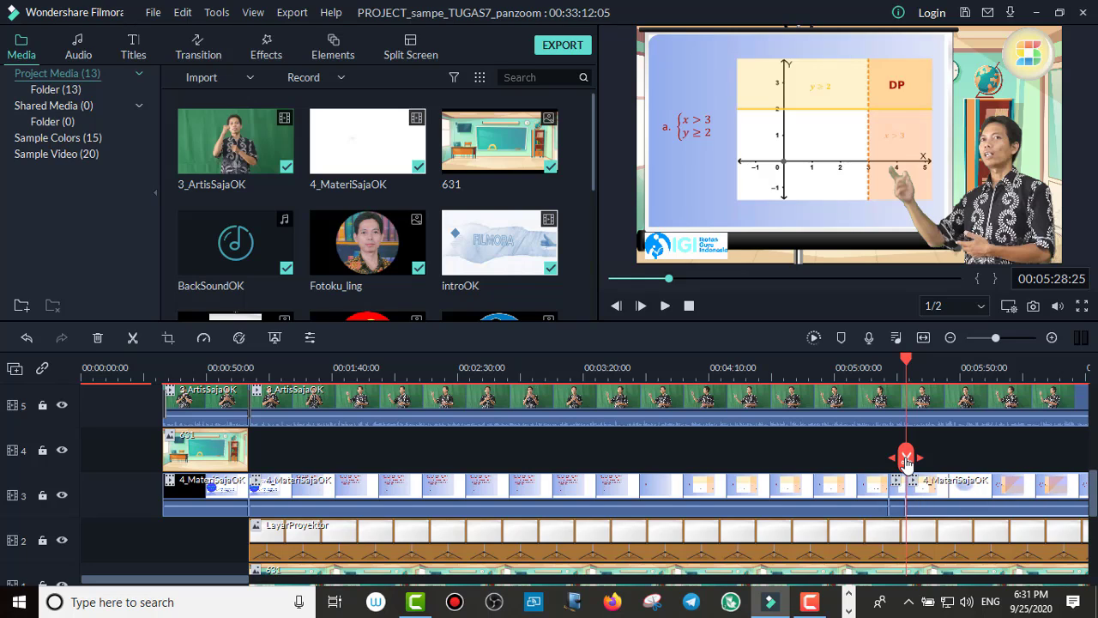
Step: Open Pan & Zoom for the short 4_MateriSajaOK segment around 00:05:25:00 and reset its frames to the default
{"action": "left_click", "coordinate": [900, 495]}
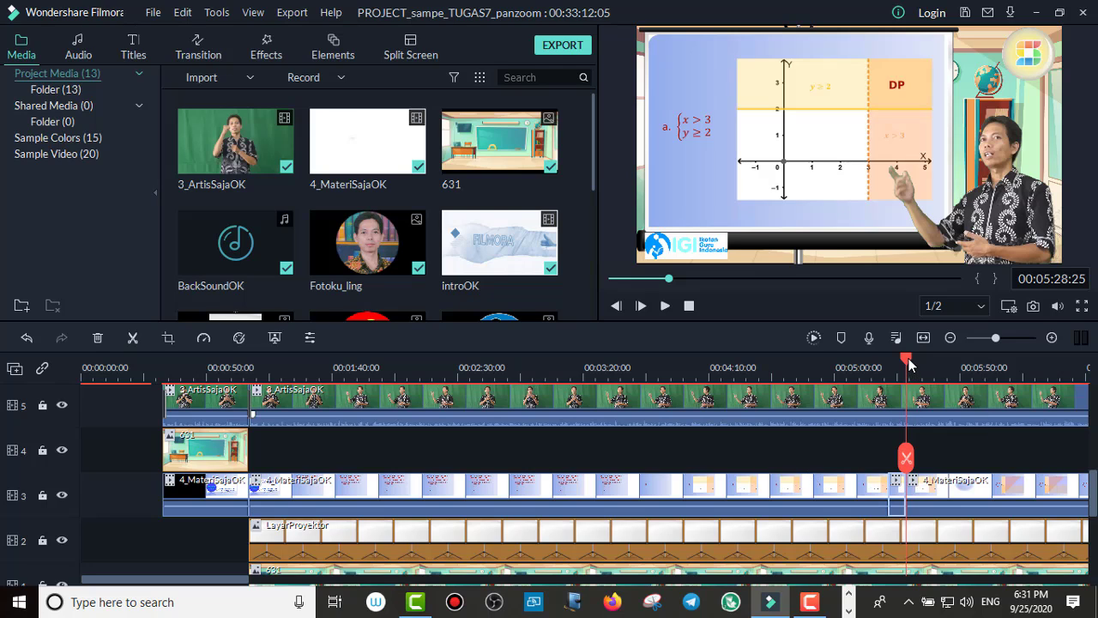
{"action": "left_click_drag", "start_coordinate": [906, 361], "coordinate": [896, 361]}
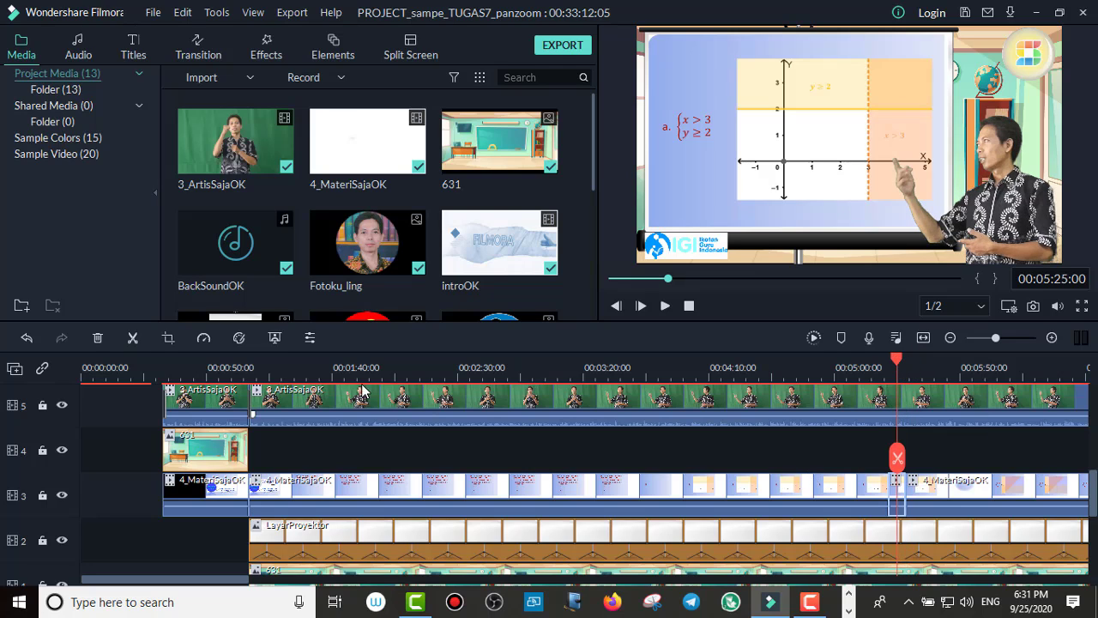
{"action": "left_click", "coordinate": [168, 338]}
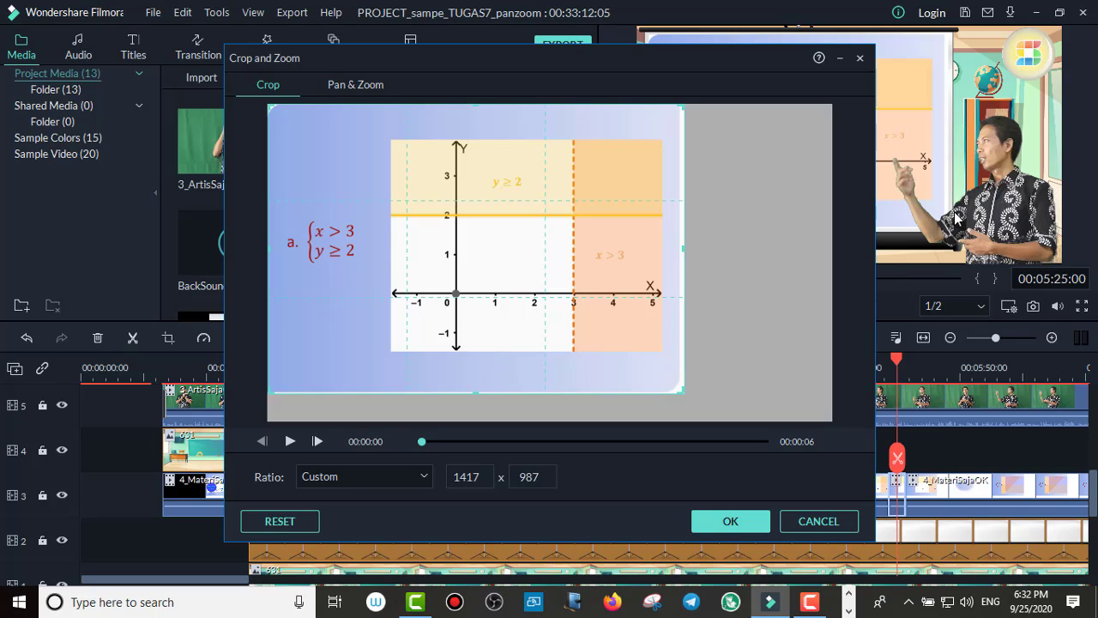
{"action": "left_click", "coordinate": [356, 86]}
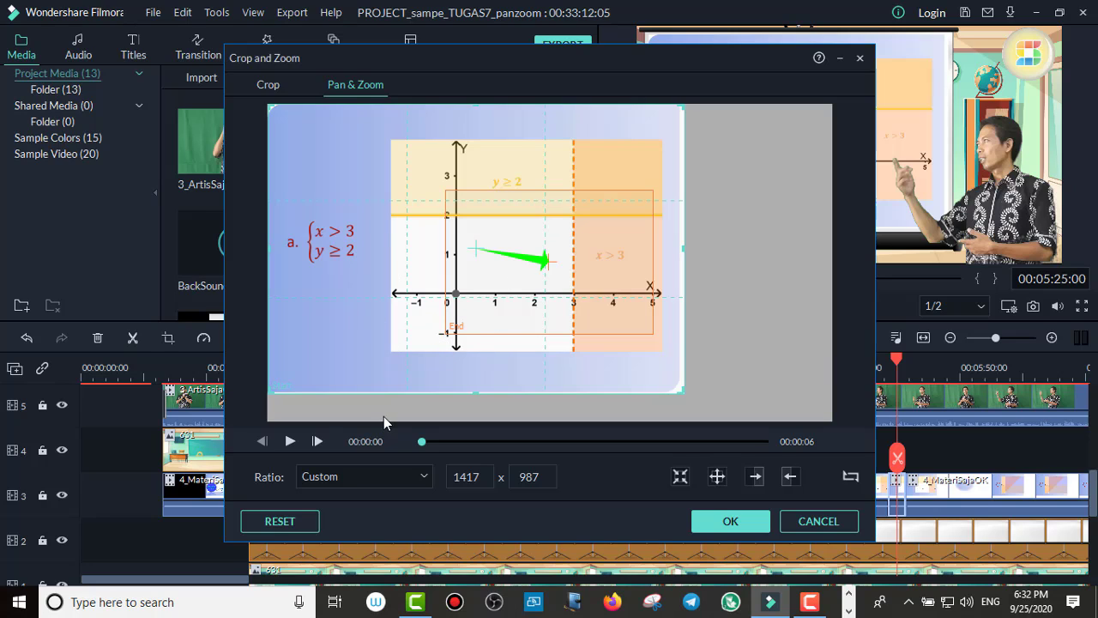
{"action": "left_click", "coordinate": [306, 528]}
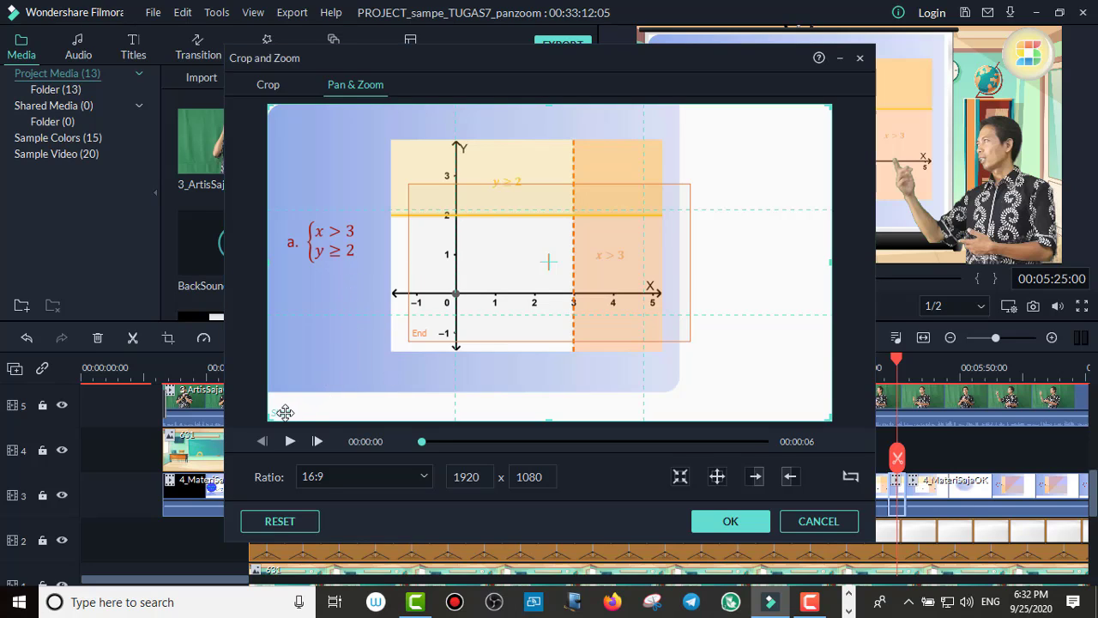
Step: Examine the Start and End frames of the pan and zoom by selecting them alternately
{"action": "left_click", "coordinate": [504, 265]}
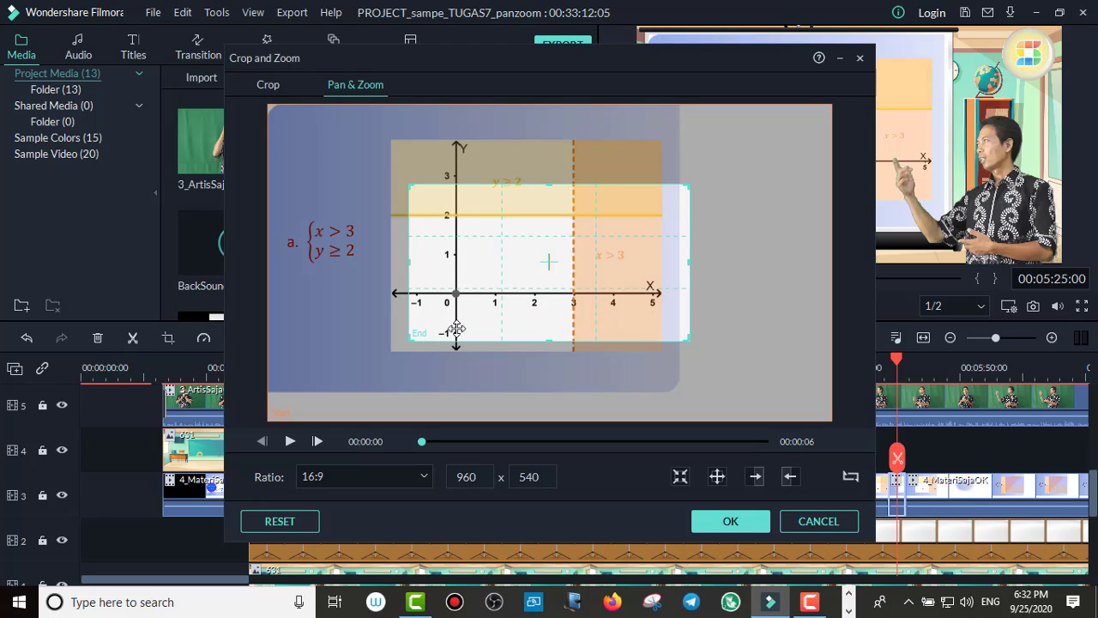
{"action": "left_click", "coordinate": [328, 360]}
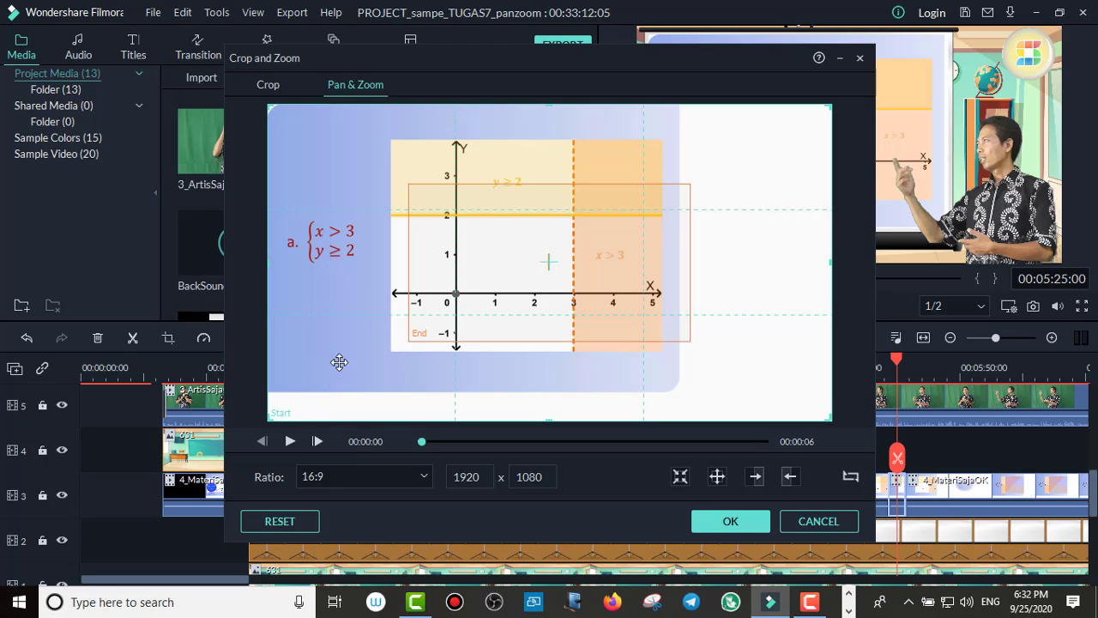
{"action": "left_click", "coordinate": [509, 243]}
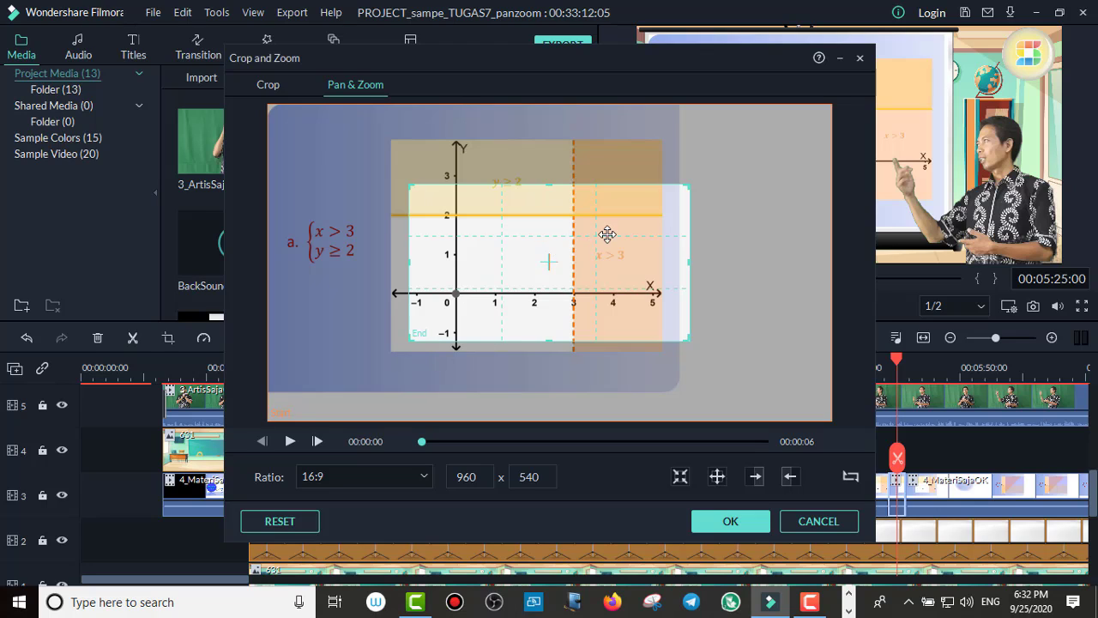
{"action": "left_click", "coordinate": [577, 123]}
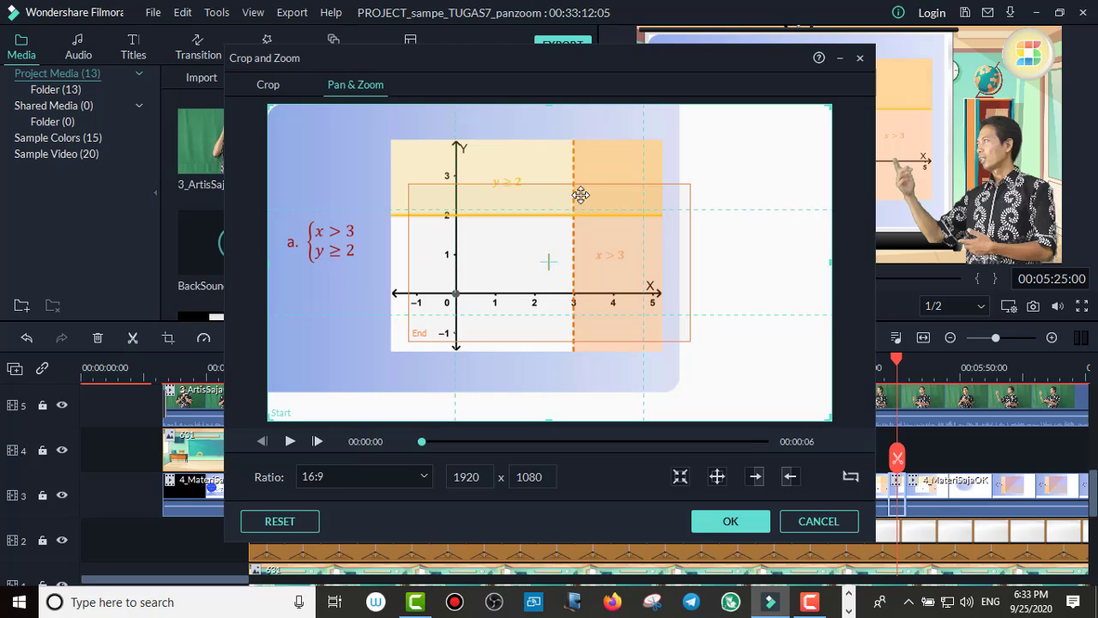
{"action": "left_click", "coordinate": [483, 260]}
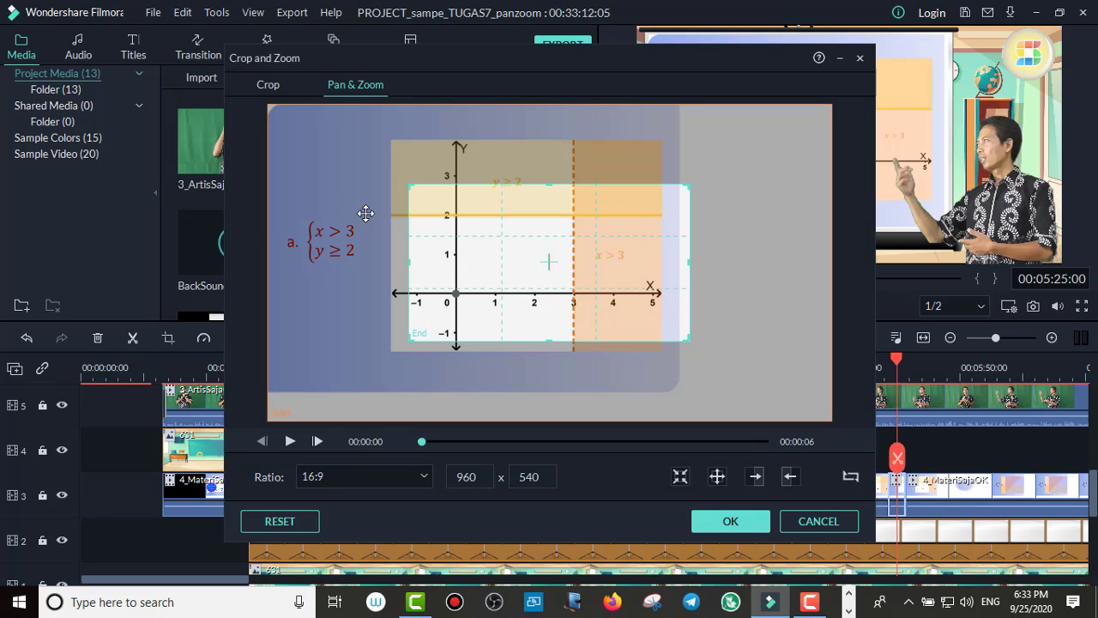
{"action": "left_click", "coordinate": [357, 185]}
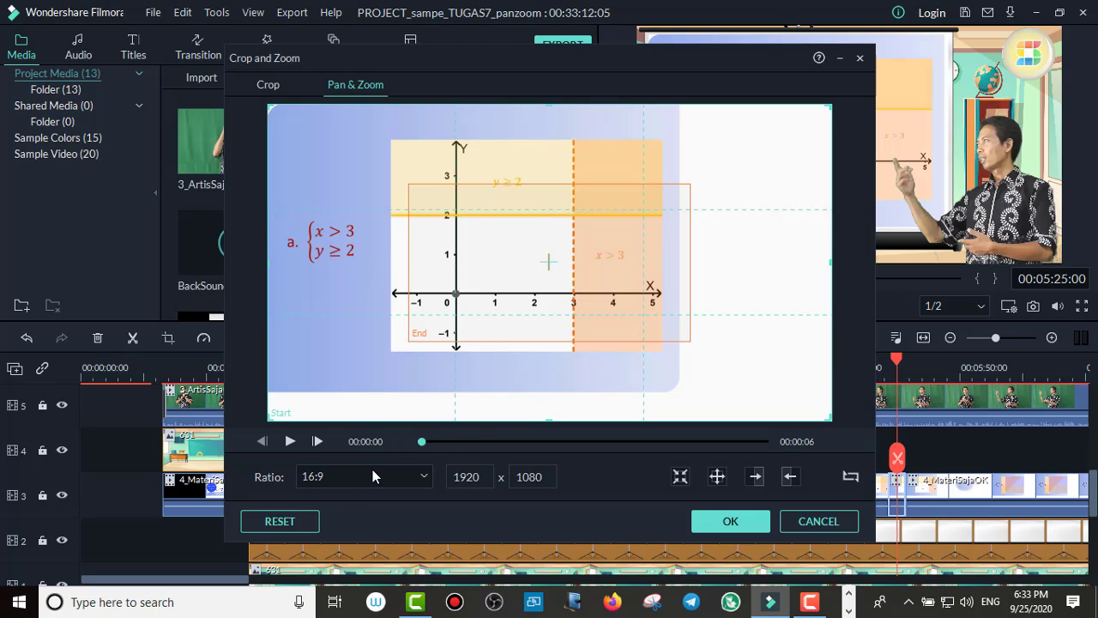
Step: Reset the pan and zoom frames, try the 4:3 ratio on them, and return the ratio to 16:9
{"action": "left_click", "coordinate": [423, 479]}
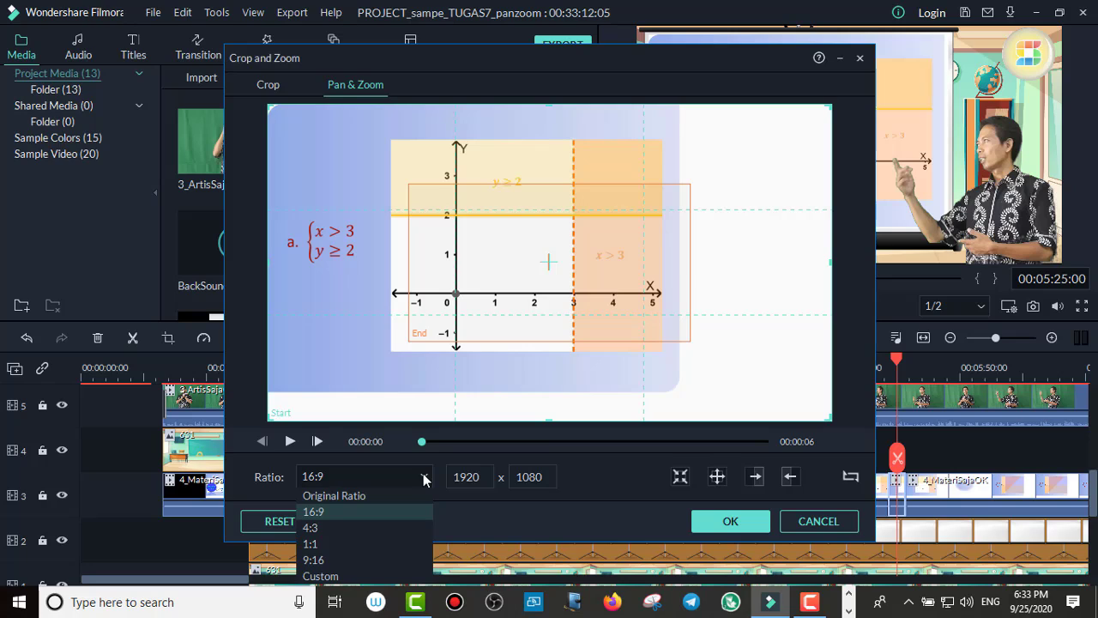
{"action": "left_click", "coordinate": [423, 479]}
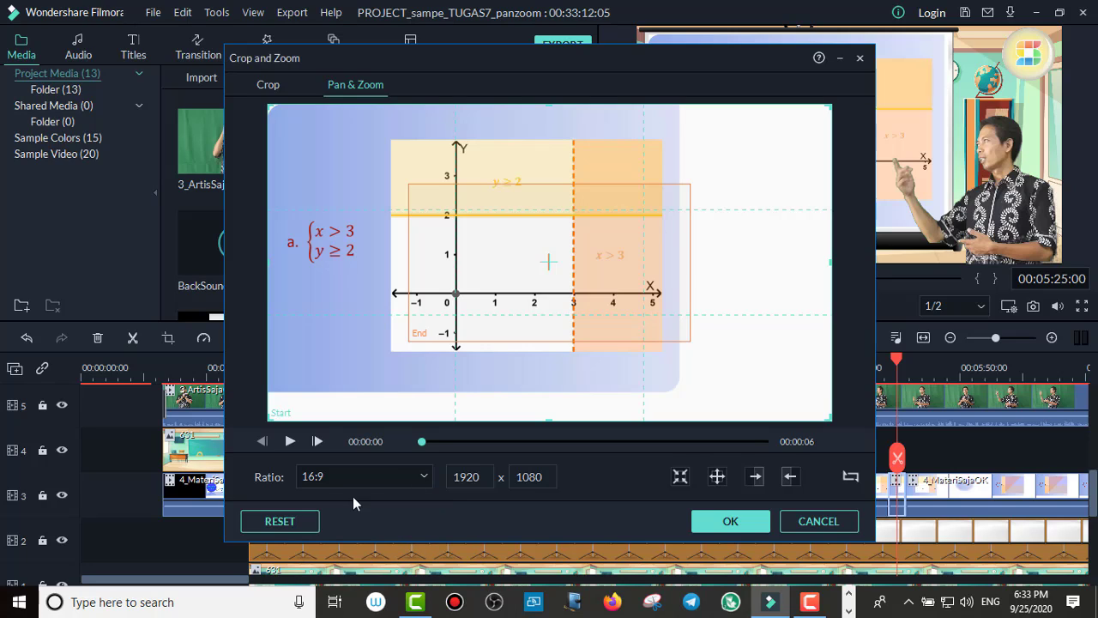
{"action": "left_click", "coordinate": [301, 525]}
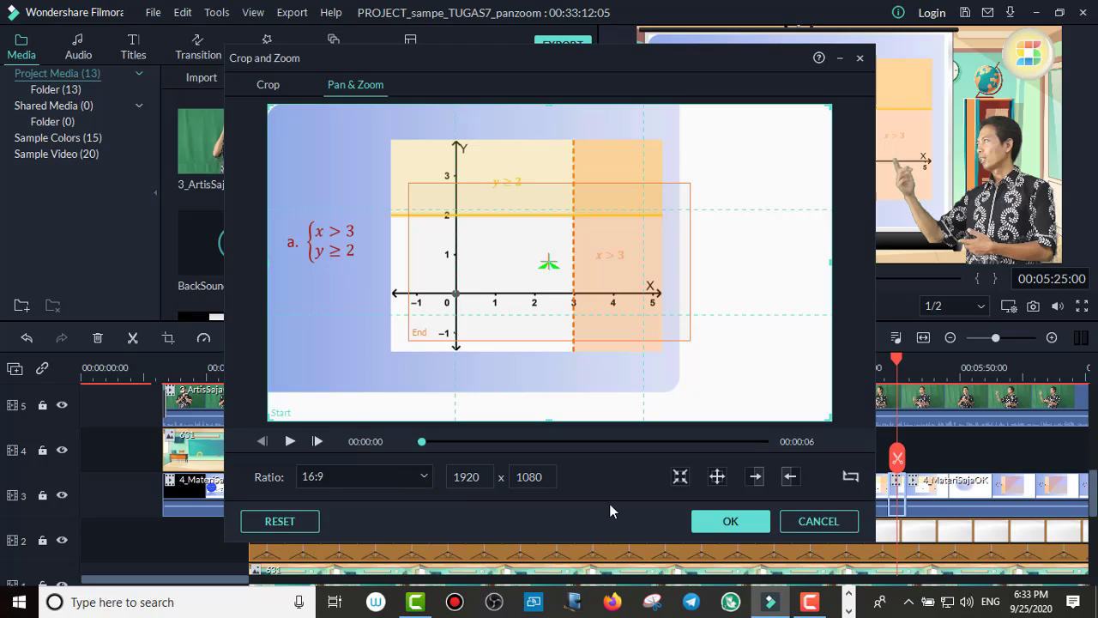
{"action": "left_click", "coordinate": [424, 477]}
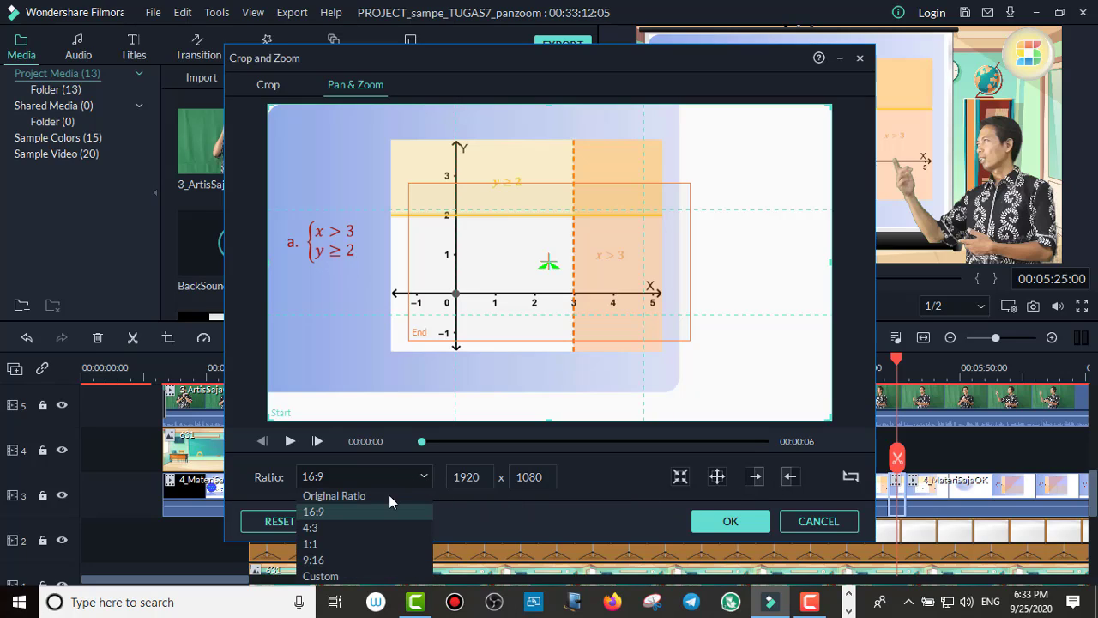
{"action": "left_click", "coordinate": [344, 525]}
{"action": "left_click", "coordinate": [425, 478]}
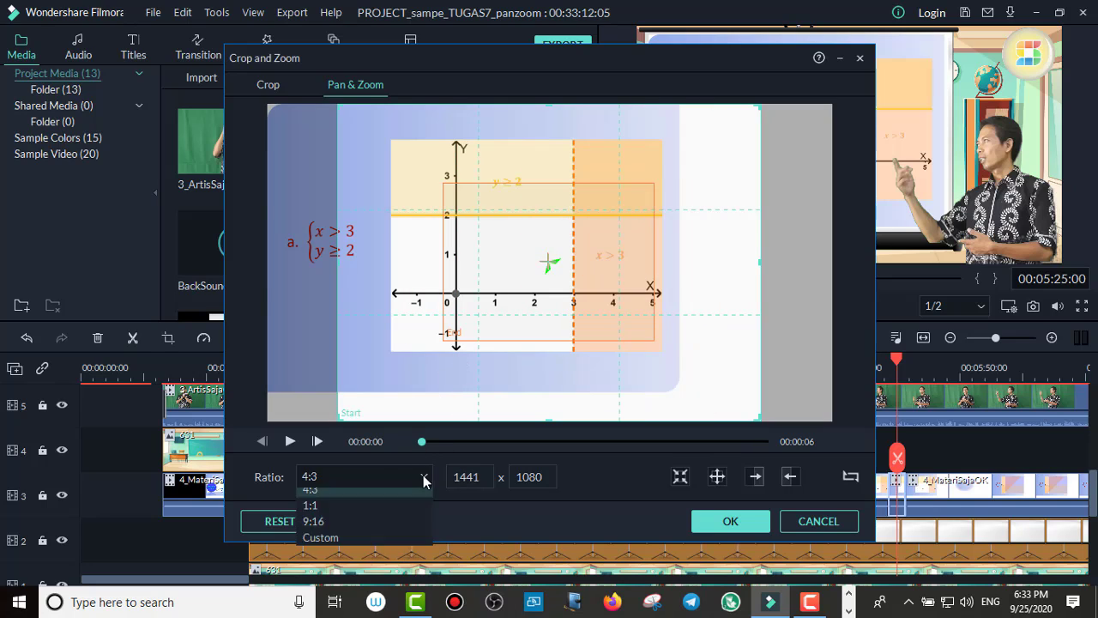
{"action": "left_click", "coordinate": [355, 507]}
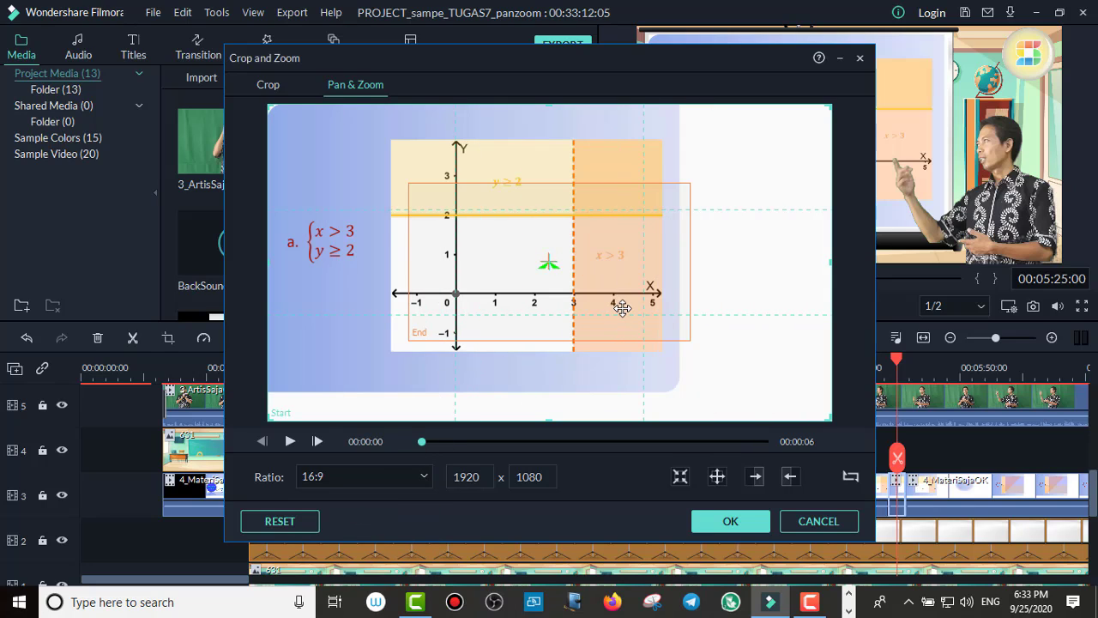
Step: Try the 1:1 ratio on the pan and zoom frames and return the ratio to 16:9
{"action": "left_click", "coordinate": [425, 478]}
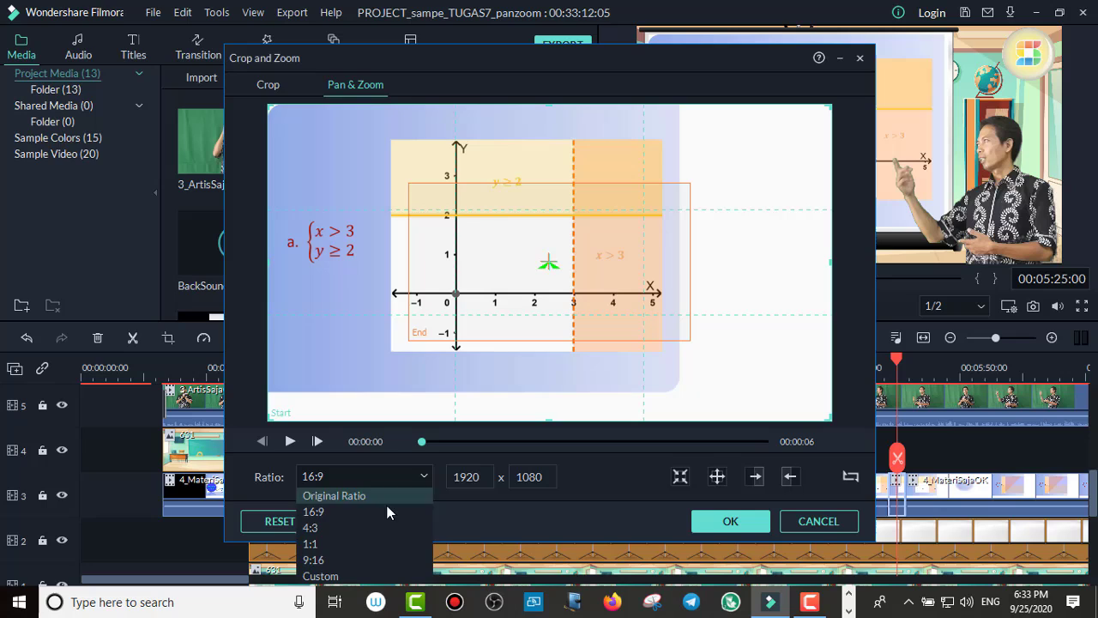
{"action": "left_click", "coordinate": [336, 544]}
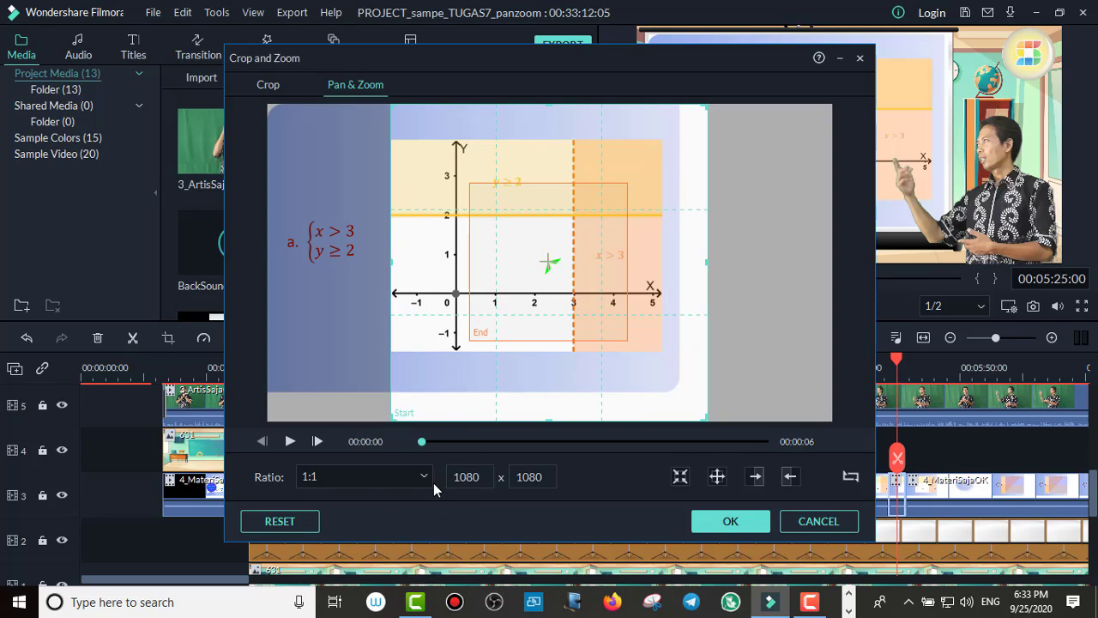
{"action": "left_click", "coordinate": [427, 481]}
{"action": "left_click", "coordinate": [319, 507]}
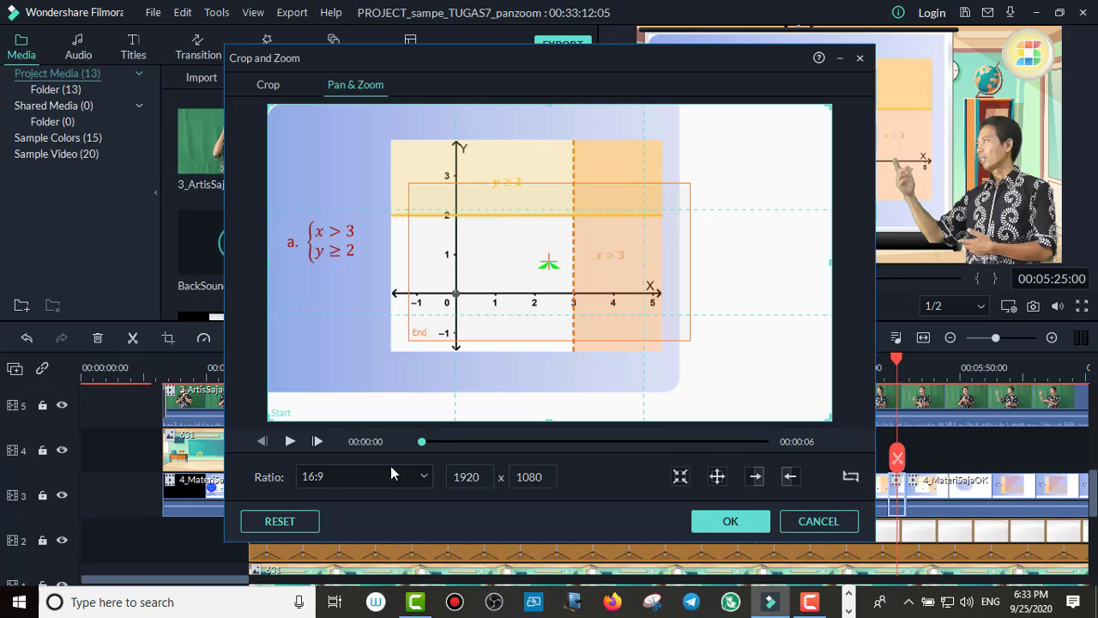
{"action": "left_click", "coordinate": [425, 478]}
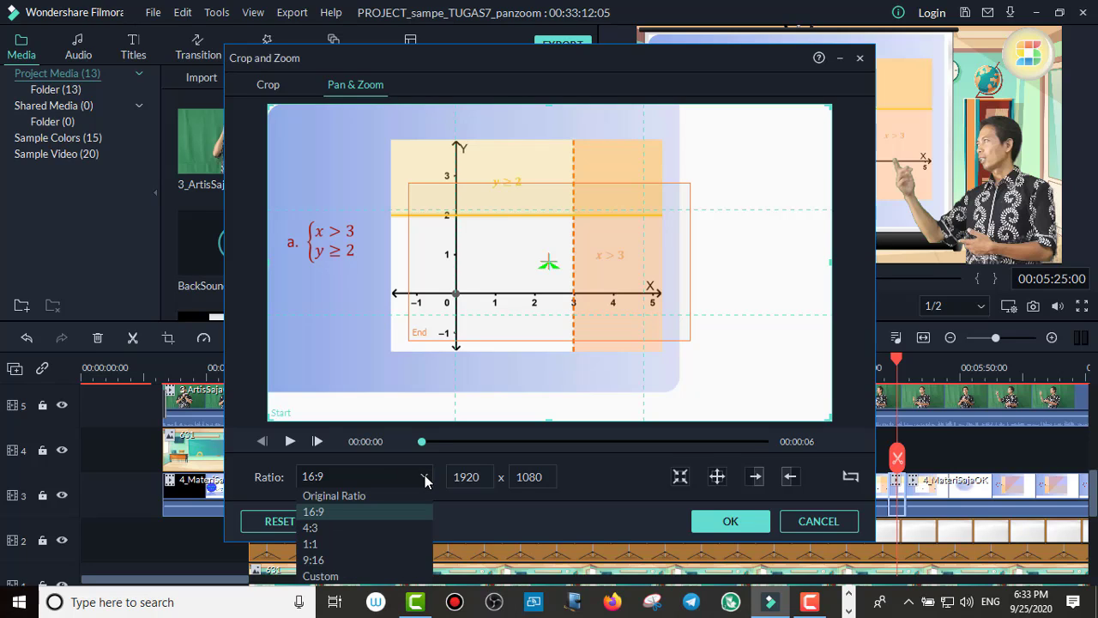
{"action": "left_click", "coordinate": [424, 478]}
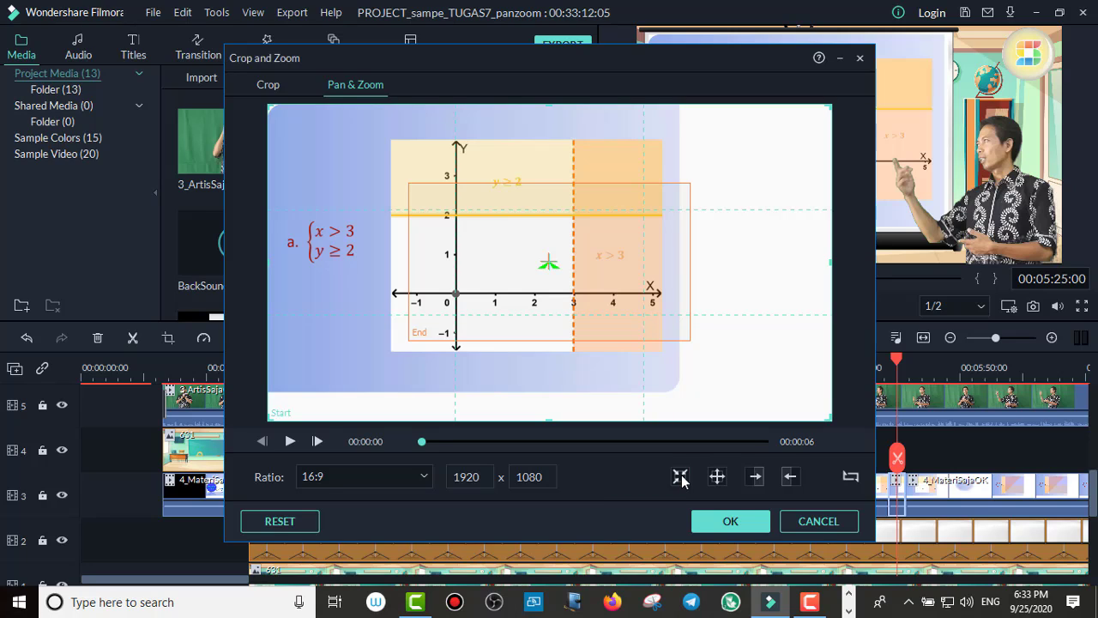
Step: Try the zoom-out, pan-right and pan-left presets and swap the Start and End frames, then reset the frames to the default
{"action": "left_click", "coordinate": [718, 477]}
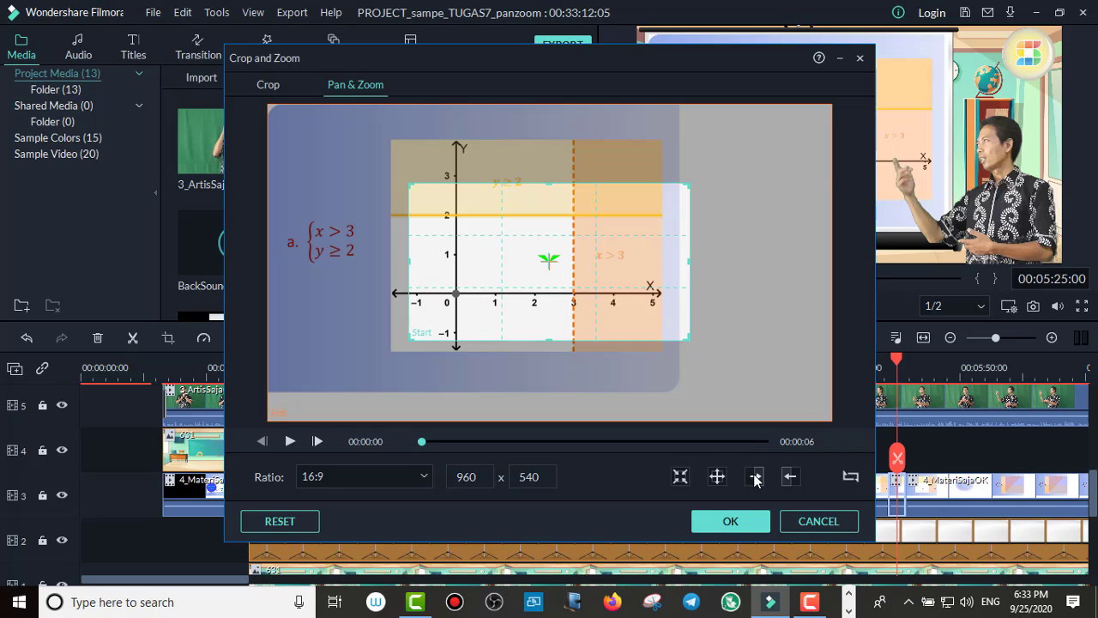
{"action": "left_click", "coordinate": [755, 477]}
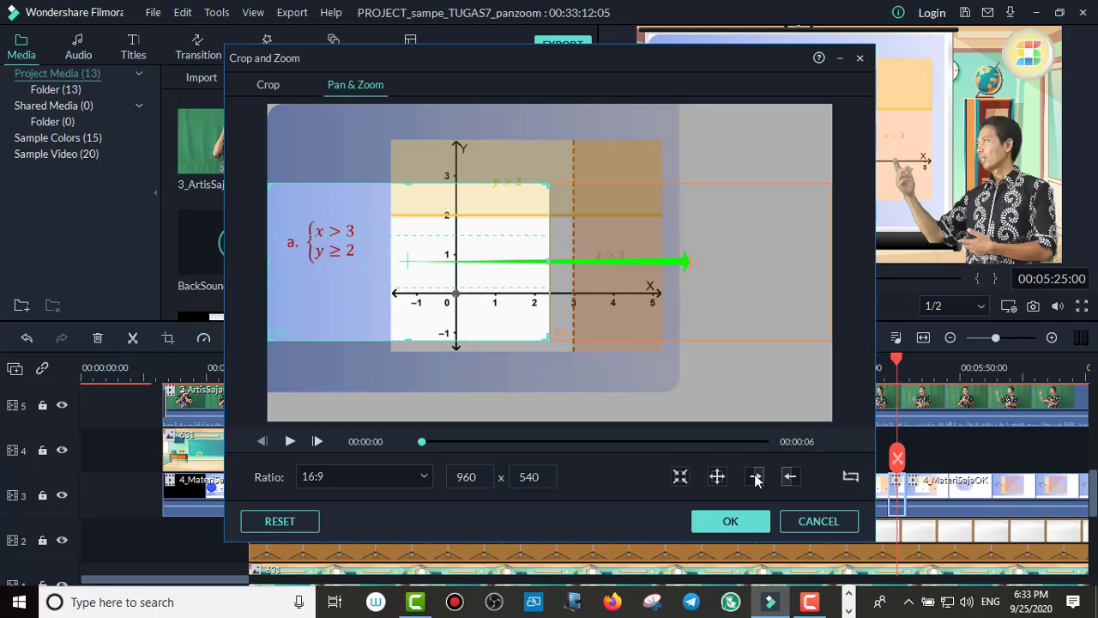
{"action": "left_click", "coordinate": [790, 477]}
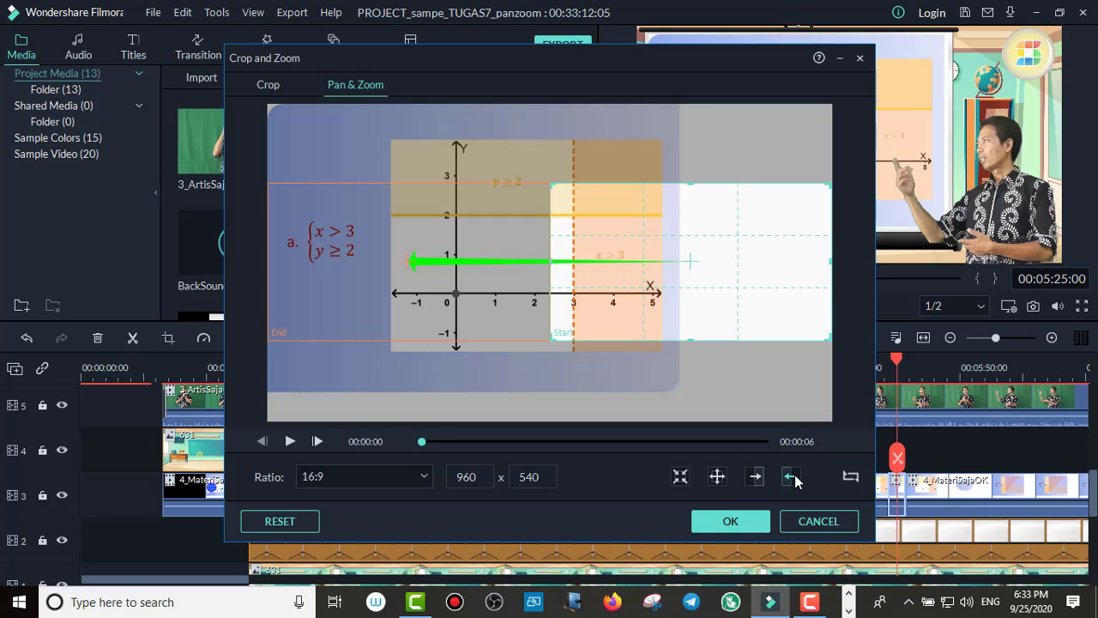
{"action": "left_click", "coordinate": [851, 477]}
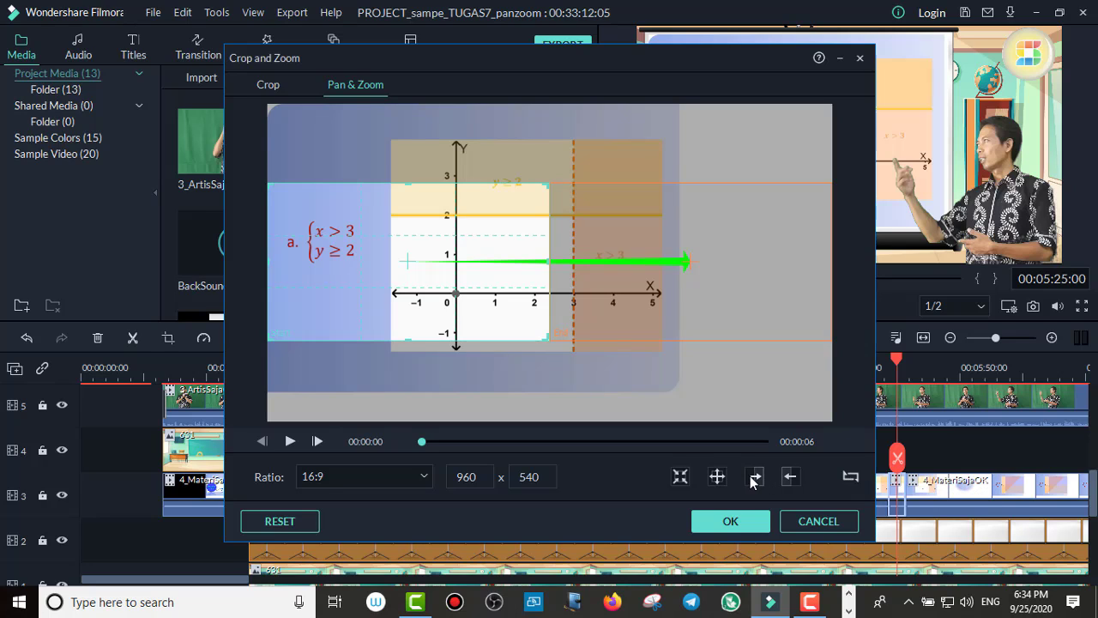
{"action": "left_click", "coordinate": [279, 521]}
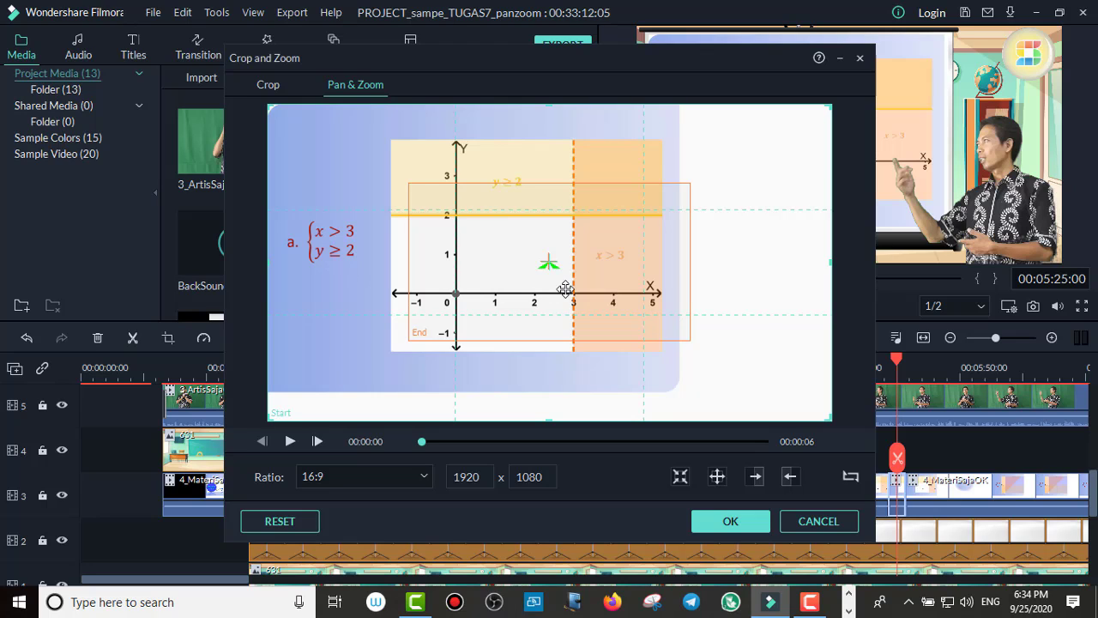
Step: Fit the End frame with a Custom ratio to about 700 x 522 over the graph's first quadrant and apply the pan and zoom
{"action": "left_click_drag", "start_coordinate": [544, 245], "coordinate": [556, 198]}
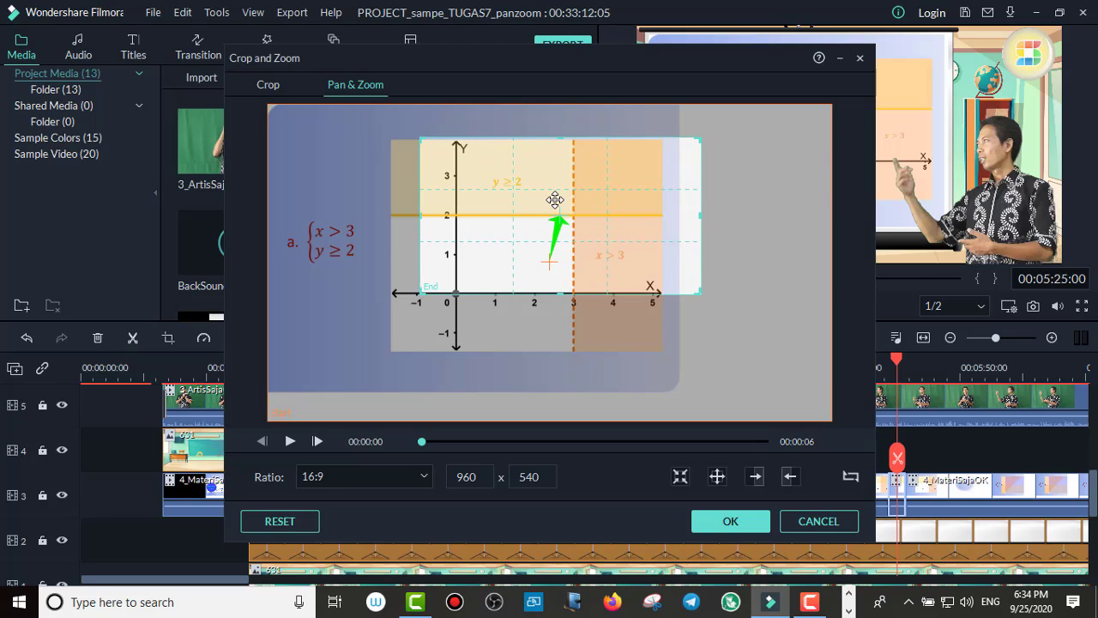
{"action": "left_click", "coordinate": [424, 477]}
{"action": "left_click", "coordinate": [344, 578]}
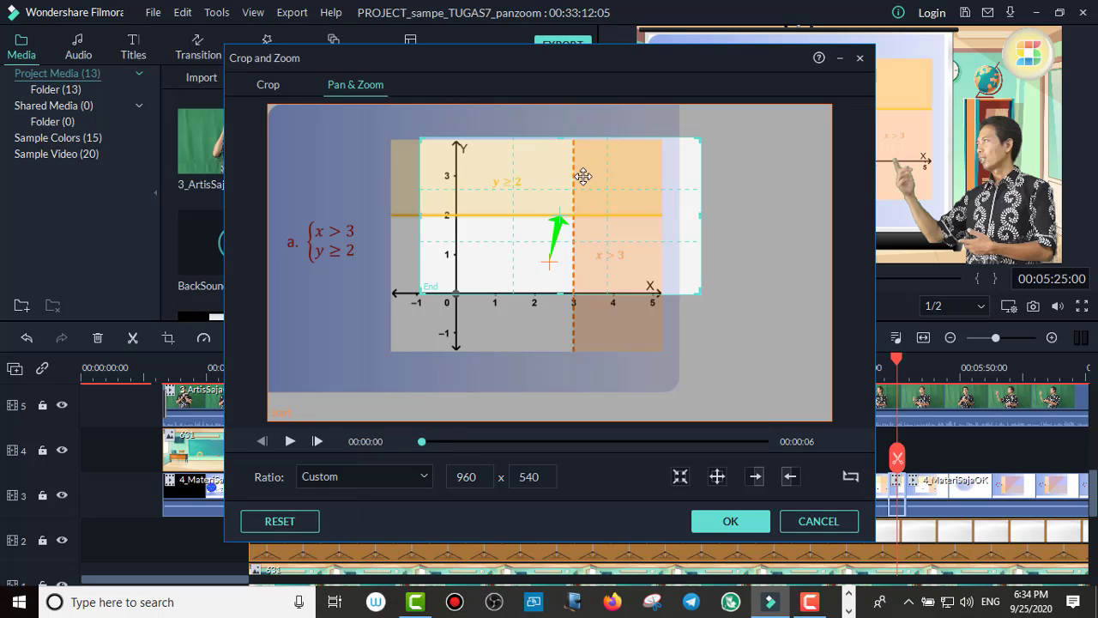
{"action": "left_click_drag", "start_coordinate": [591, 171], "coordinate": [557, 176]}
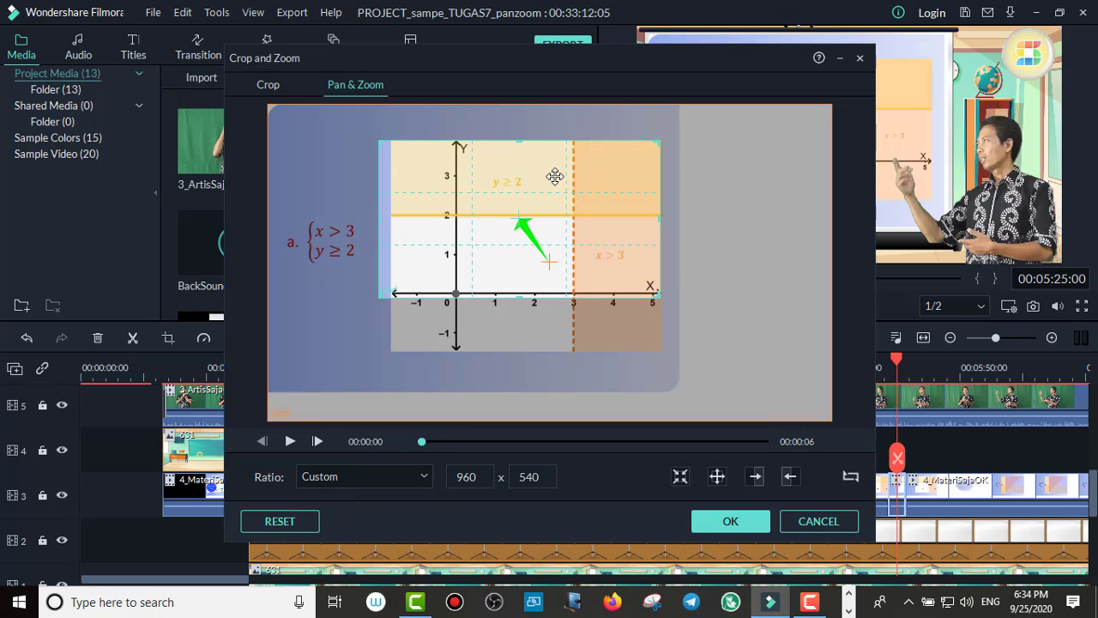
{"action": "left_click_drag", "start_coordinate": [381, 223], "coordinate": [455, 222]}
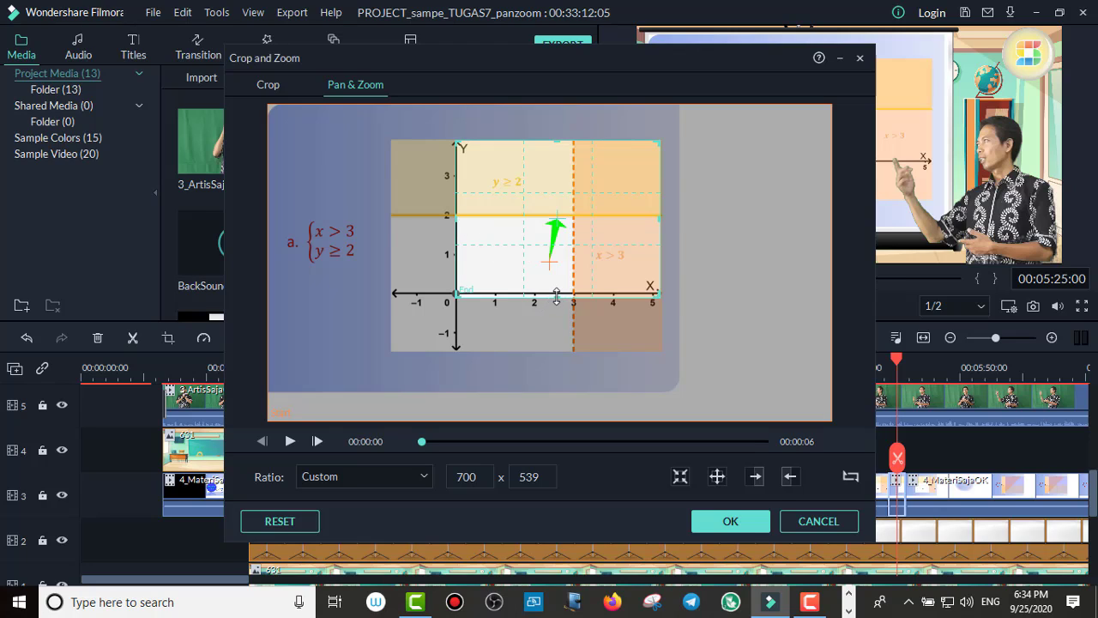
{"action": "left_click_drag", "start_coordinate": [557, 296], "coordinate": [557, 291]}
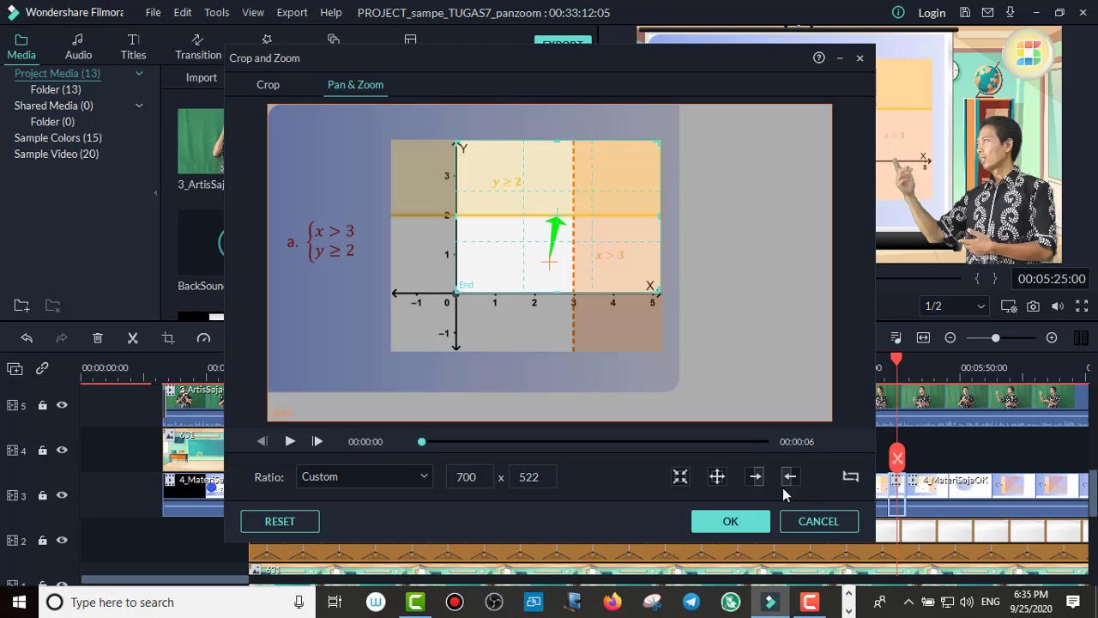
{"action": "left_click", "coordinate": [731, 521]}
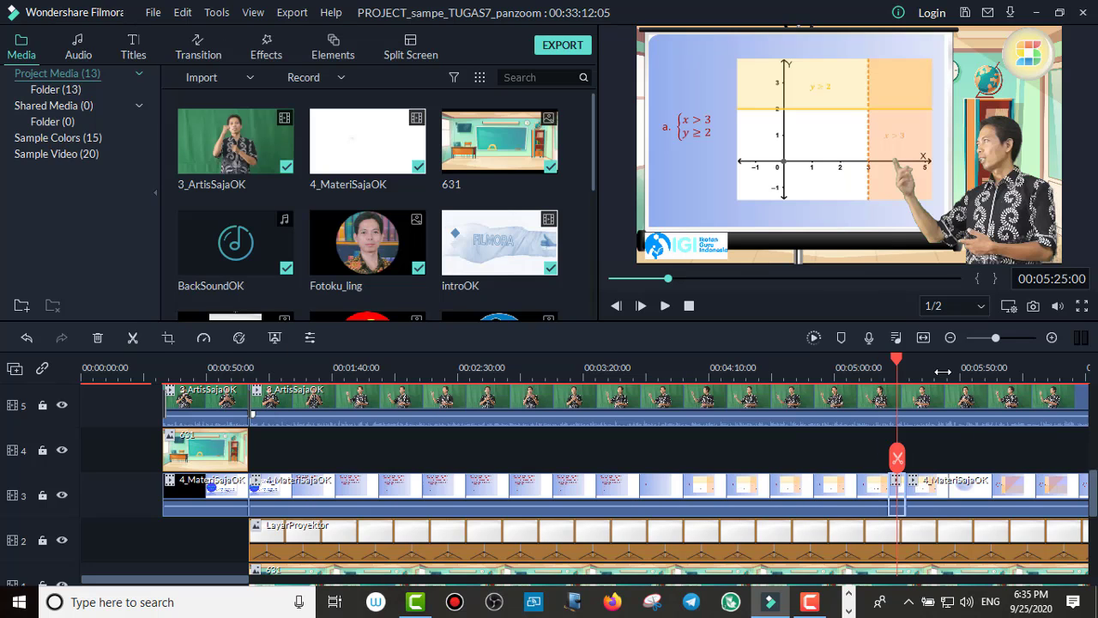
Step: Play the timeline from just before the short 4_MateriSajaOK segment to preview its pan and zoom effect
{"action": "left_click", "coordinate": [889, 368]}
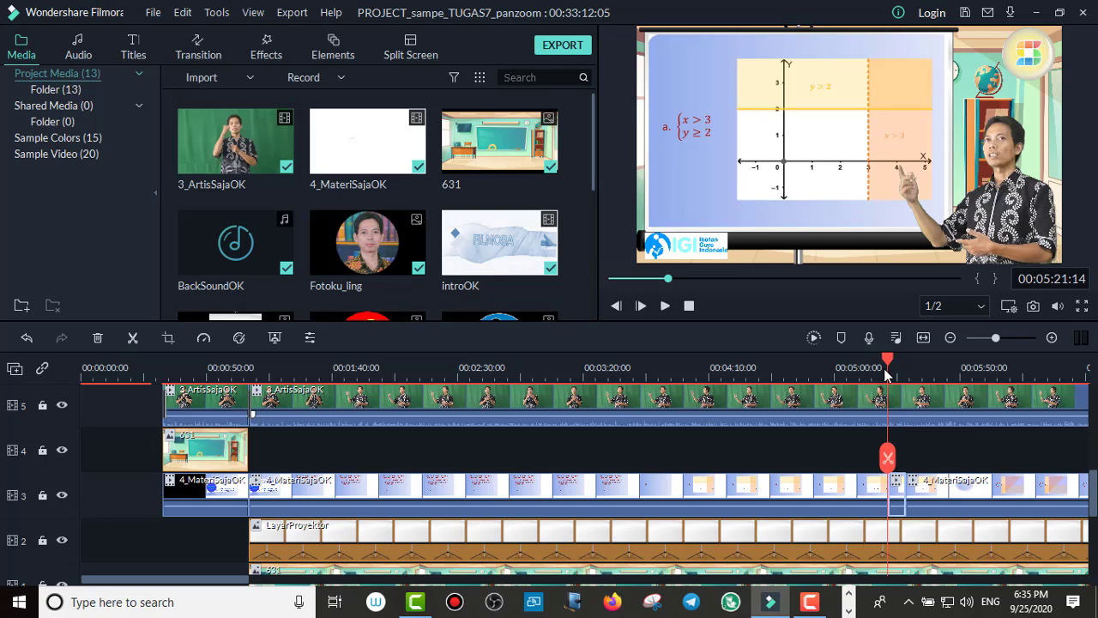
{"action": "left_click", "coordinate": [879, 367]}
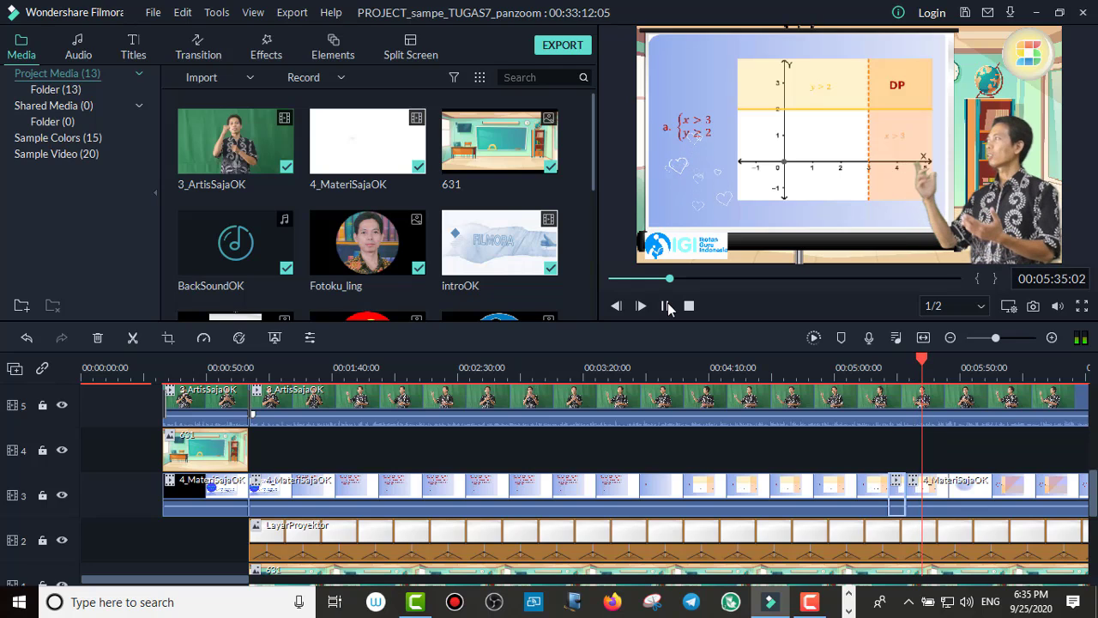
{"action": "left_click", "coordinate": [667, 306]}
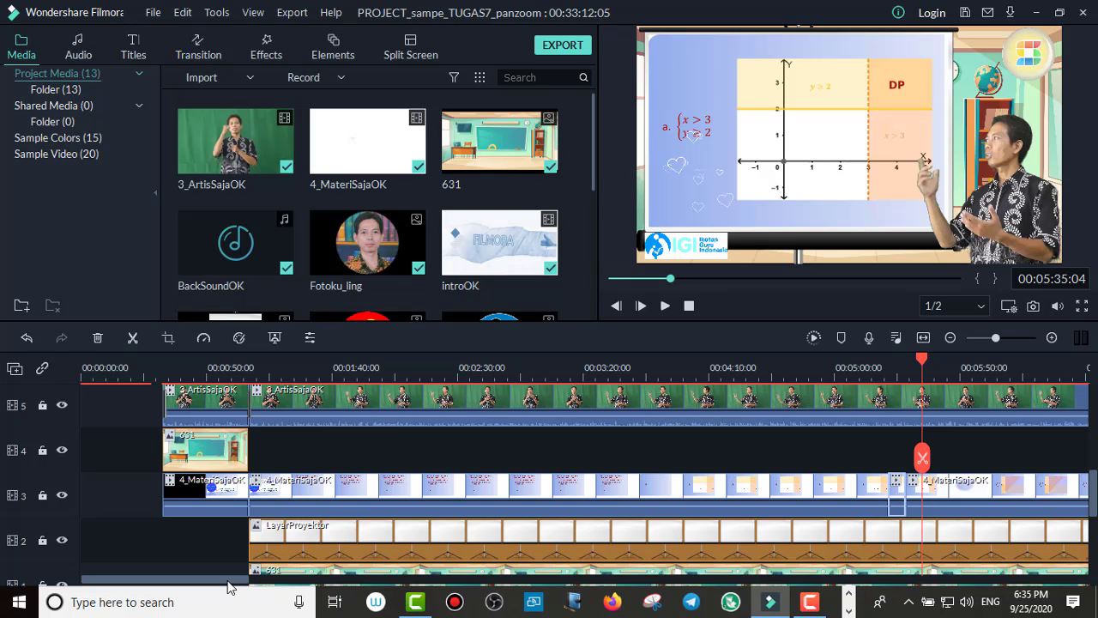
Step: Examine the end of the example b graph explanation on the timeline between about 00:08:47 and 00:09:31
{"action": "left_click_drag", "start_coordinate": [240, 581], "coordinate": [363, 579]}
{"action": "left_click", "coordinate": [643, 365]}
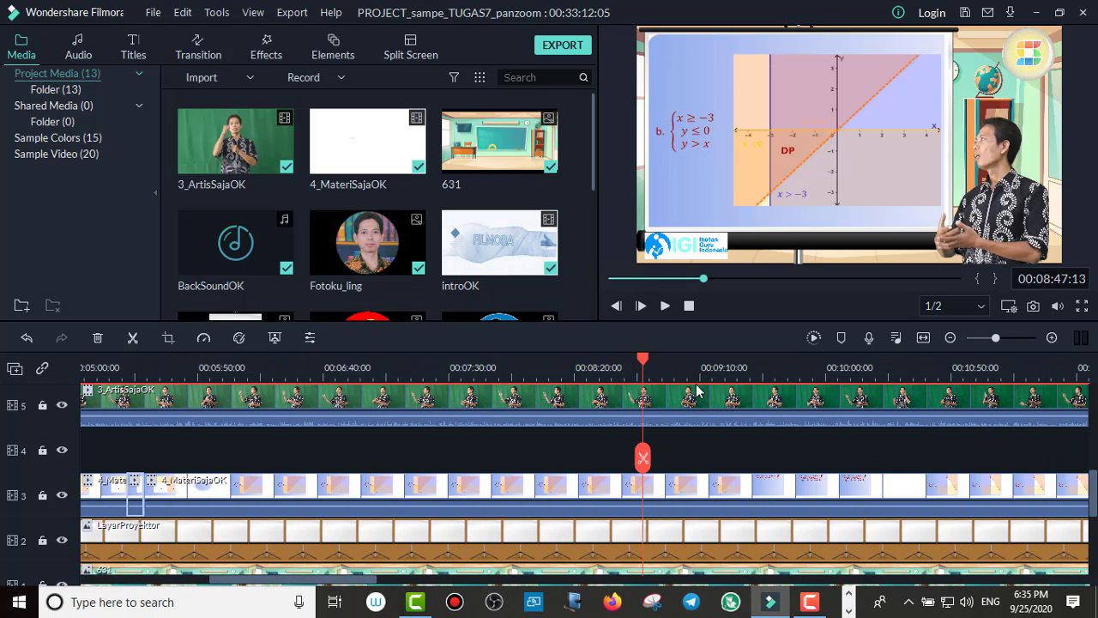
{"action": "left_click", "coordinate": [661, 364]}
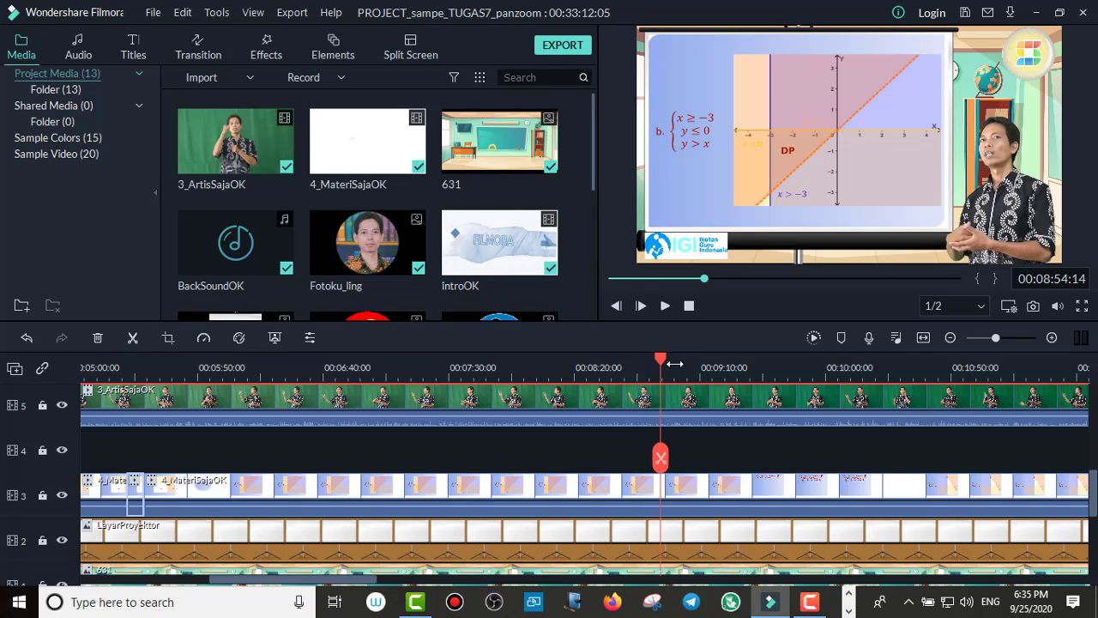
{"action": "left_click", "coordinate": [674, 365]}
{"action": "left_click", "coordinate": [697, 367]}
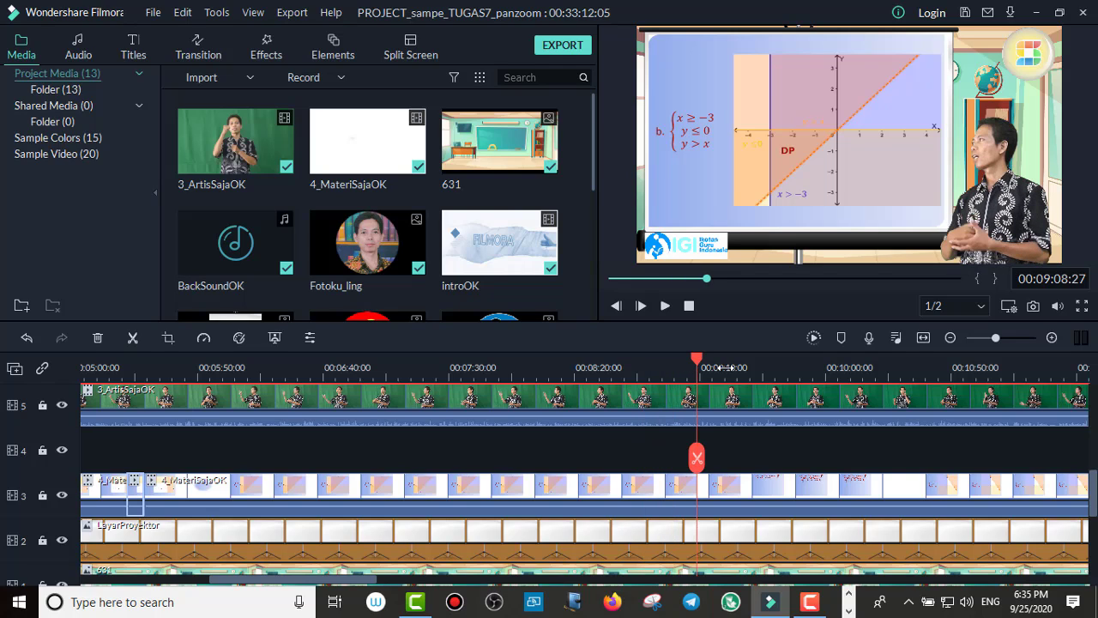
{"action": "left_click", "coordinate": [752, 368]}
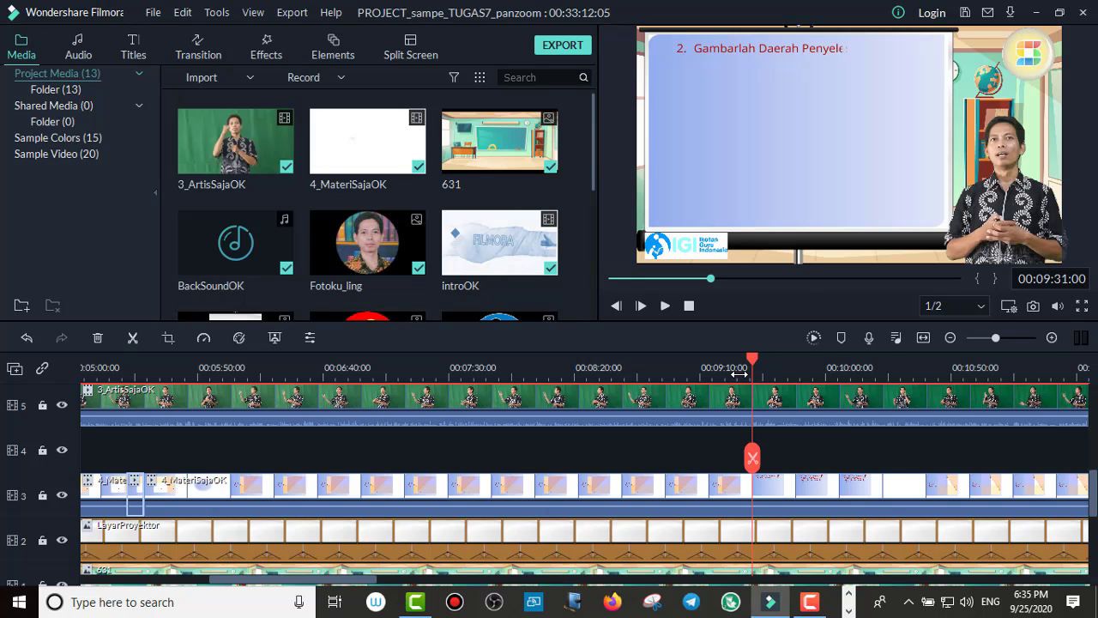
{"action": "left_click", "coordinate": [740, 371]}
{"action": "left_click", "coordinate": [754, 370]}
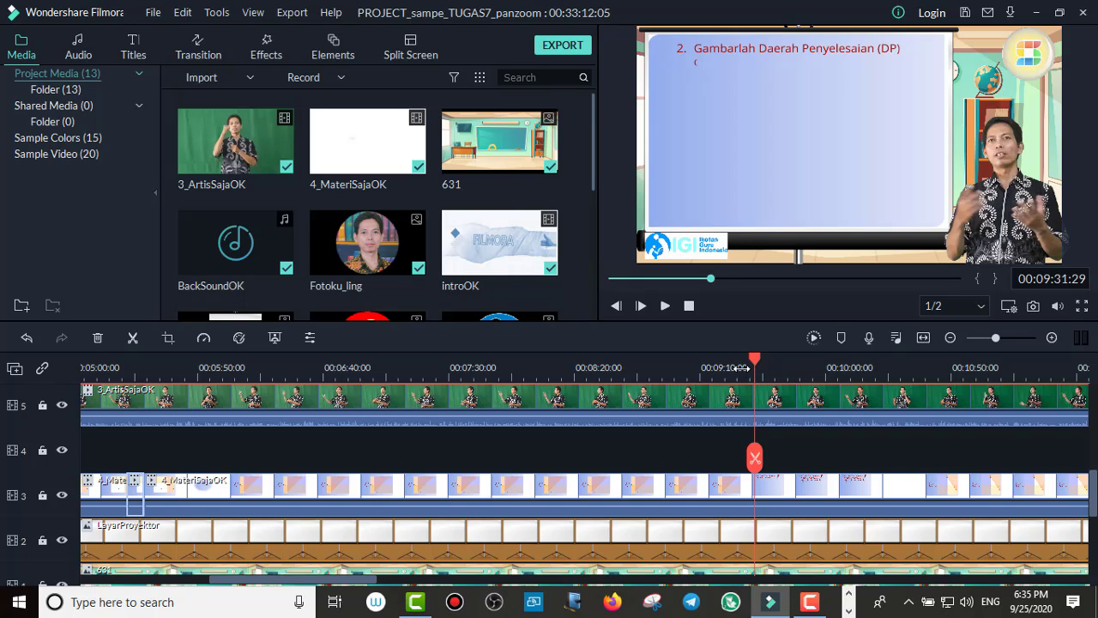
{"action": "left_click", "coordinate": [743, 368]}
{"action": "left_click", "coordinate": [730, 370]}
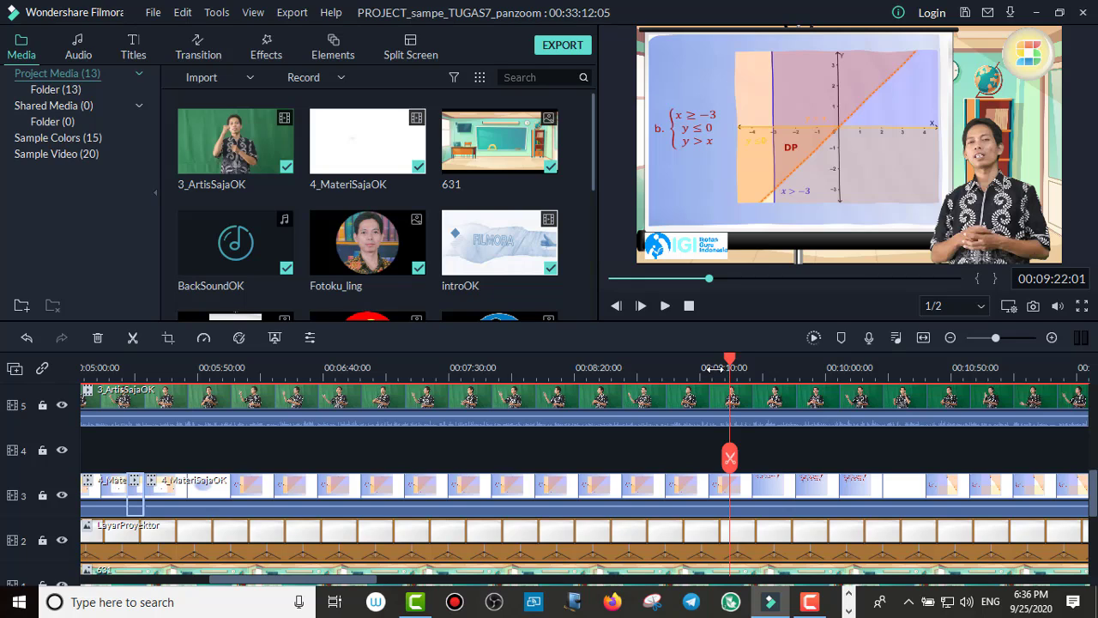
{"action": "left_click", "coordinate": [715, 369]}
{"action": "left_click", "coordinate": [694, 365]}
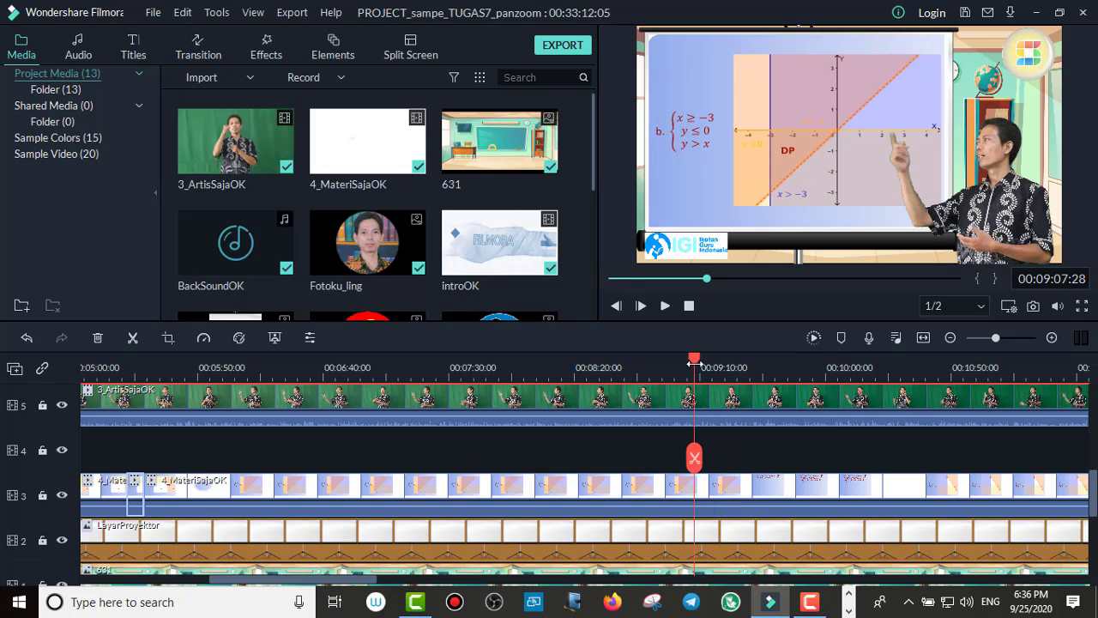
Step: Split the 4_MateriSajaOK clip at 00:06:53:29 and 00:07:45:07 to isolate the example b graph explanation
{"action": "left_click_drag", "start_coordinate": [694, 363], "coordinate": [359, 369]}
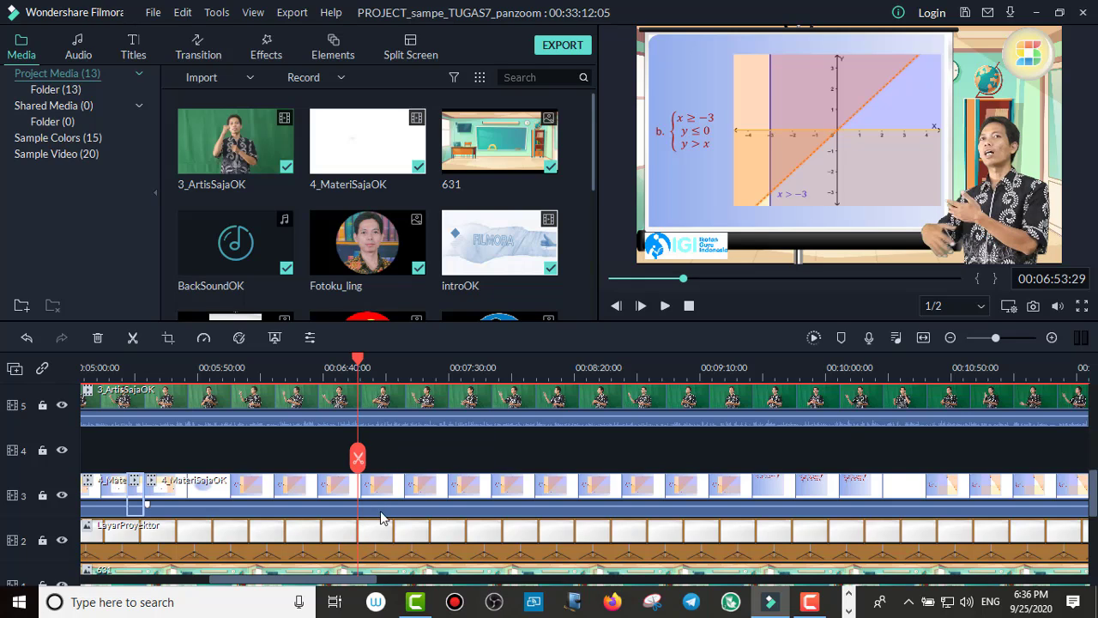
{"action": "left_click", "coordinate": [357, 459]}
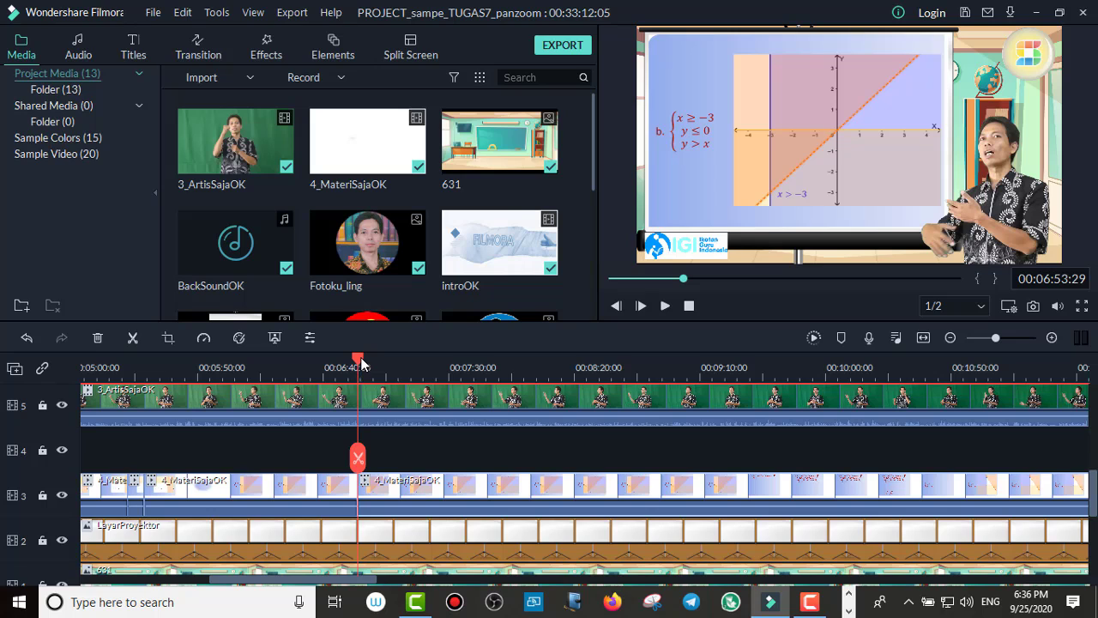
{"action": "left_click_drag", "start_coordinate": [360, 365], "coordinate": [489, 379]}
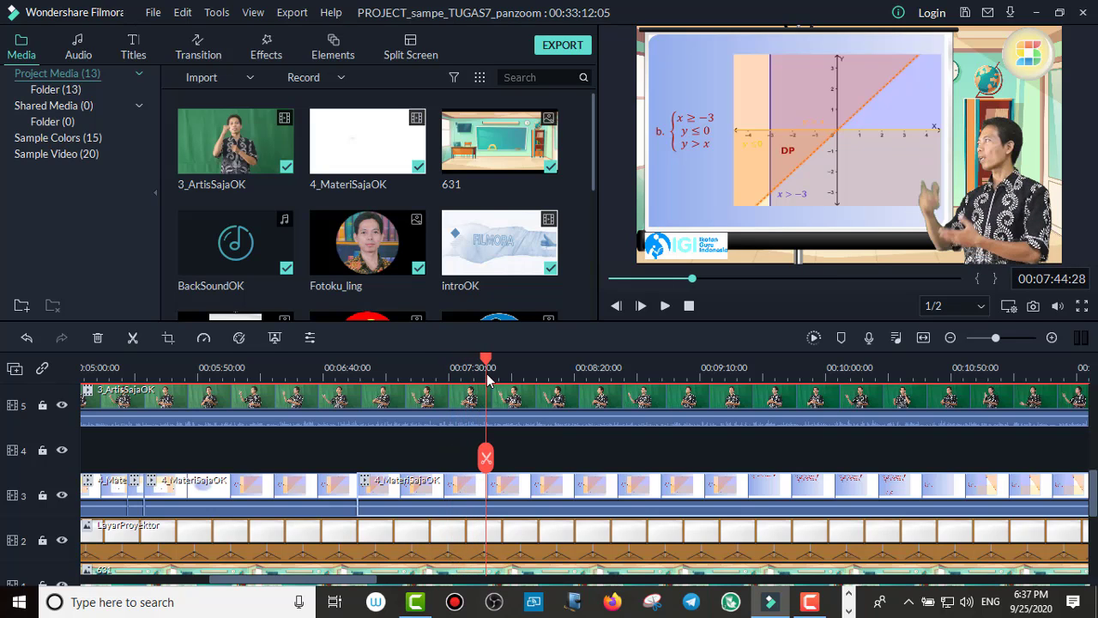
{"action": "mouse_move", "coordinate": [487, 377]}
{"action": "left_mouse_down"}
{"action": "mouse_move", "coordinate": [445, 380]}
{"action": "mouse_move", "coordinate": [489, 386]}
{"action": "left_mouse_up"}
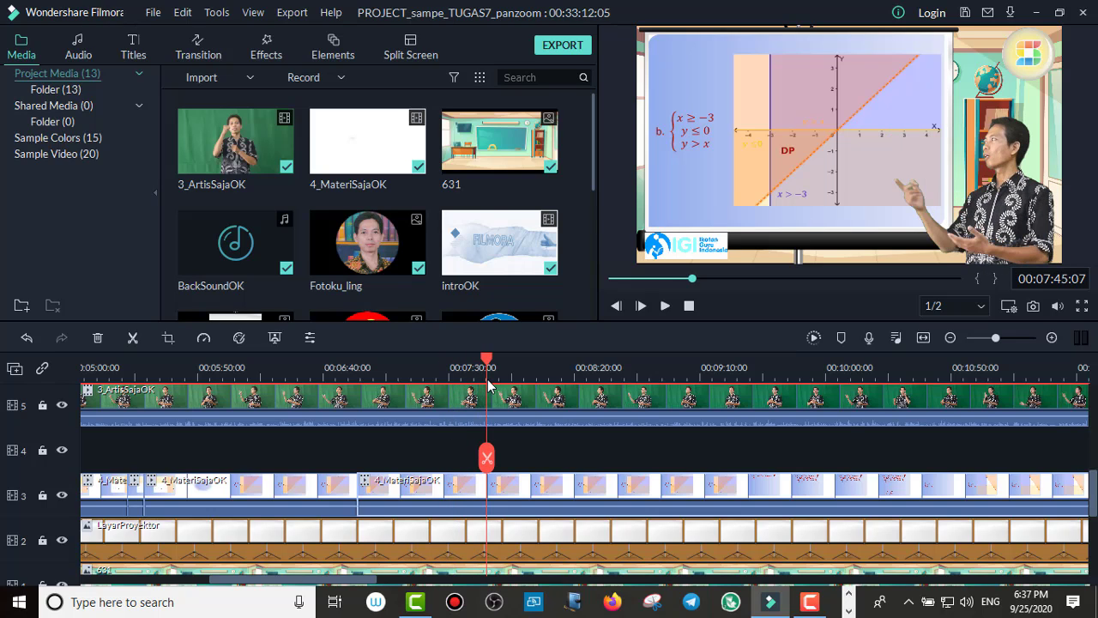
{"action": "left_click", "coordinate": [487, 456]}
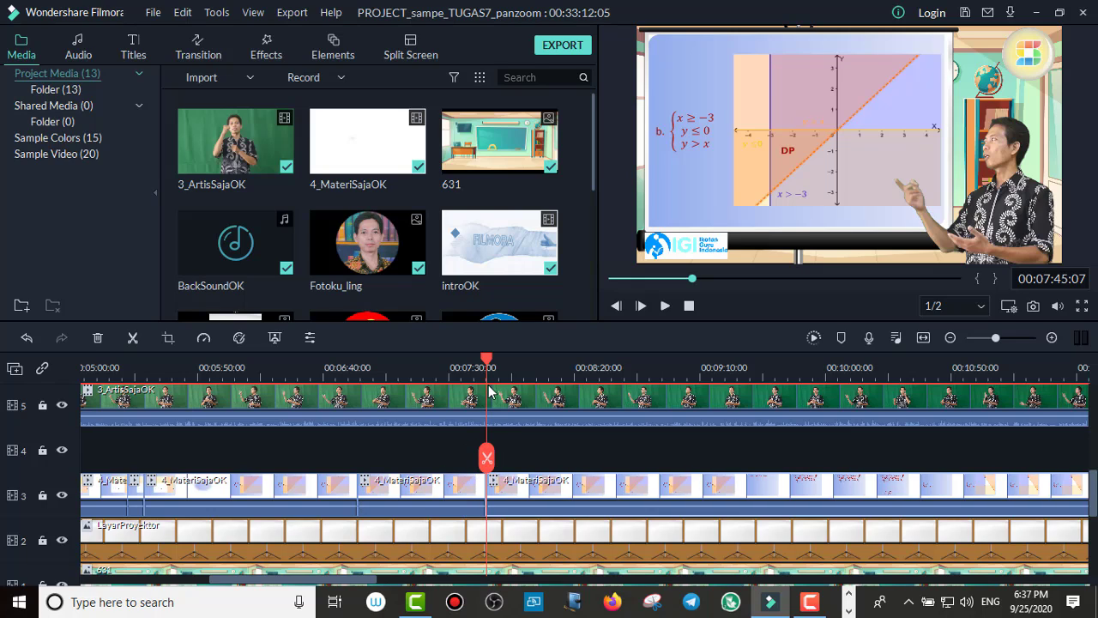
Step: Open Pan & Zoom for the new example b segment, reset its frames and move the End frame over the graph's lower-left area
{"action": "left_click_drag", "start_coordinate": [487, 361], "coordinate": [421, 367]}
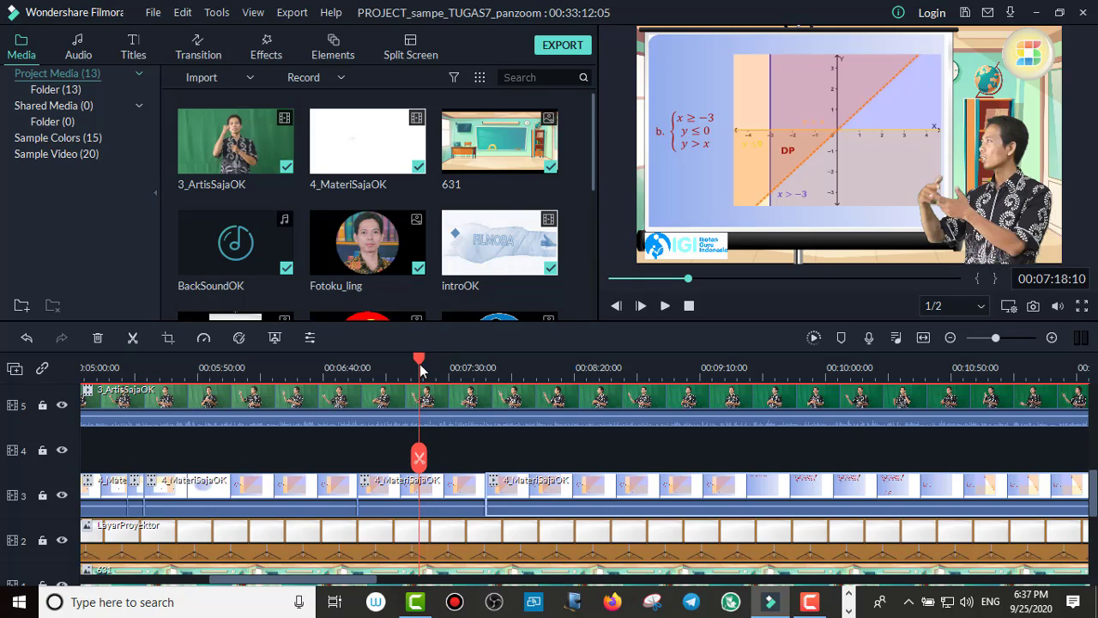
{"action": "left_click", "coordinate": [401, 496]}
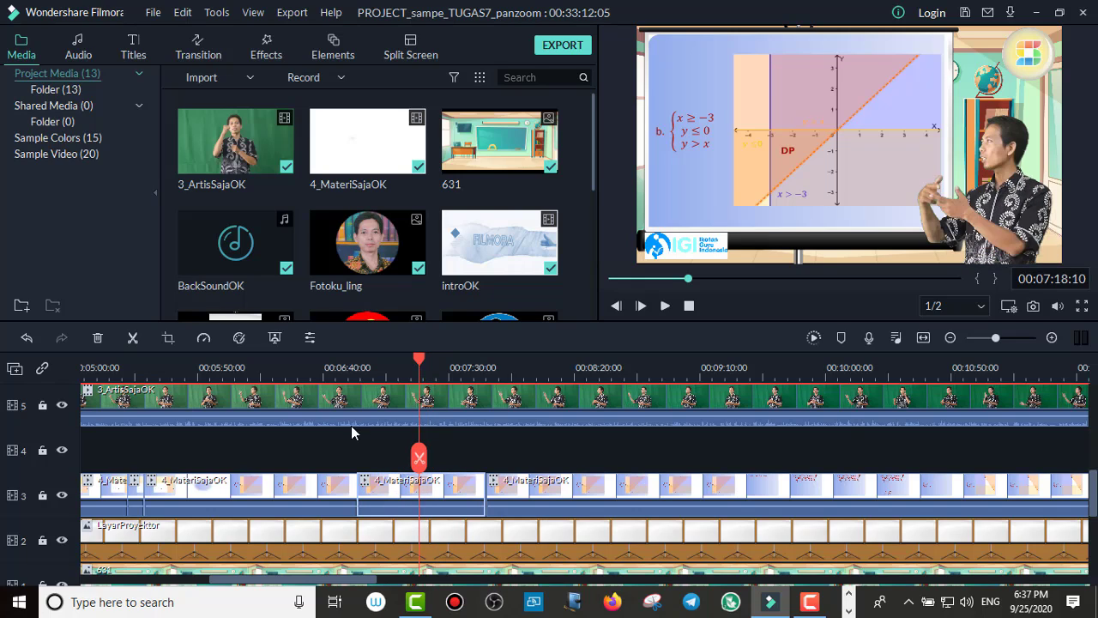
{"action": "left_click", "coordinate": [168, 337]}
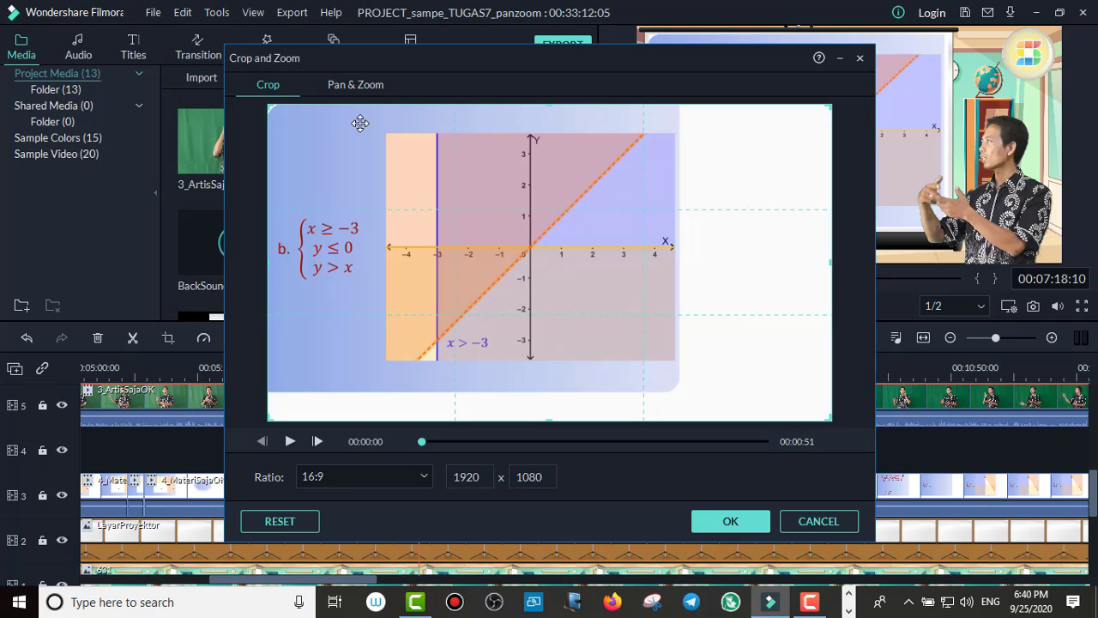
{"action": "left_click", "coordinate": [356, 85]}
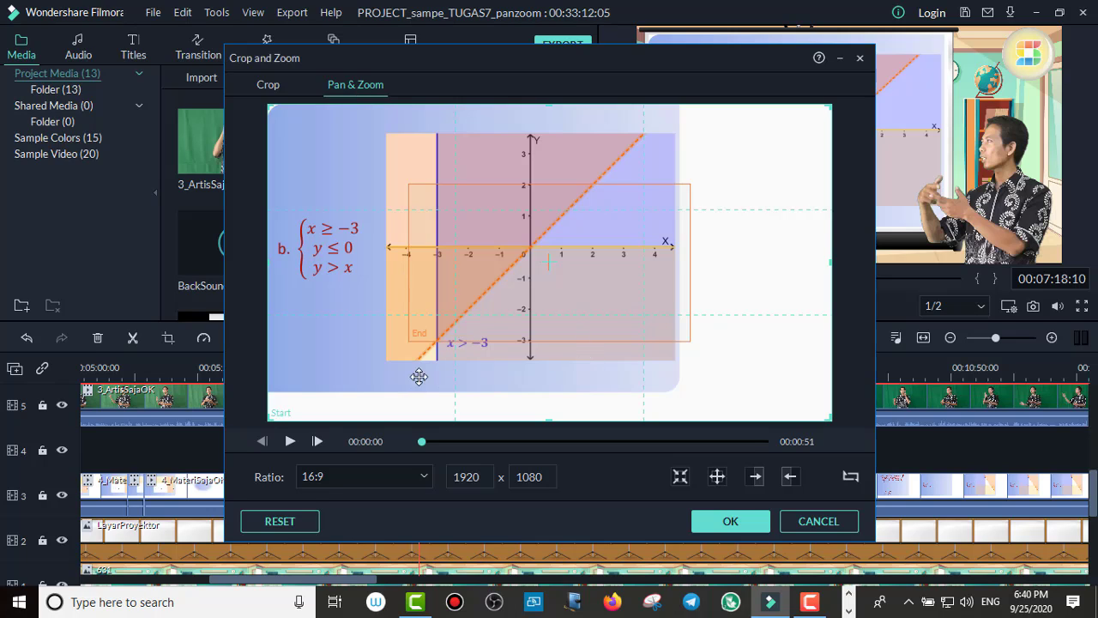
{"action": "left_click", "coordinate": [289, 522]}
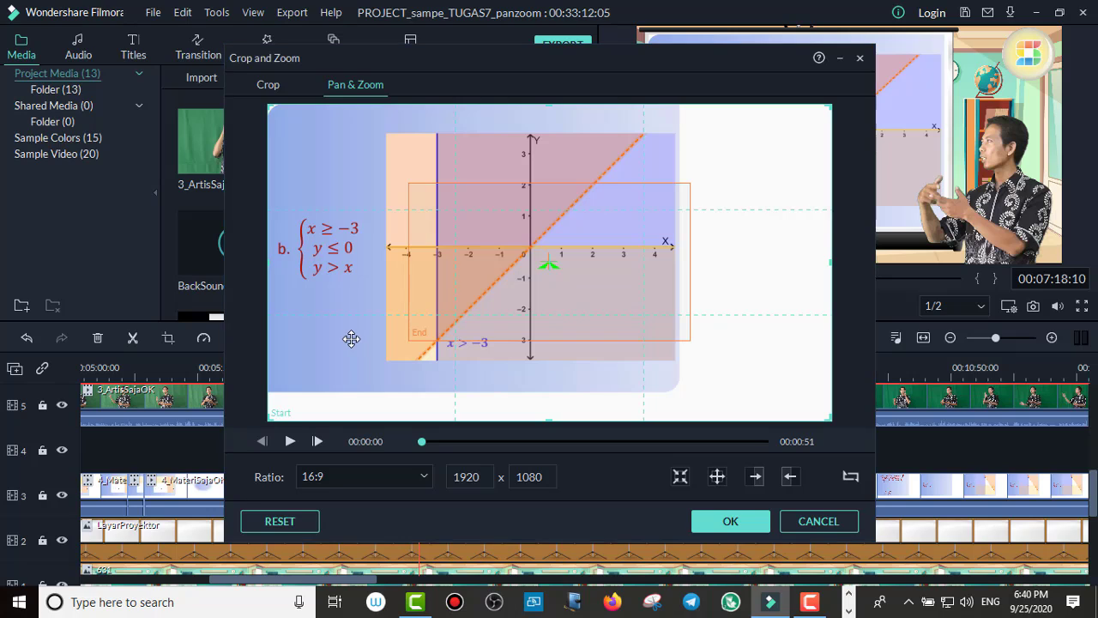
{"action": "left_click", "coordinate": [550, 231]}
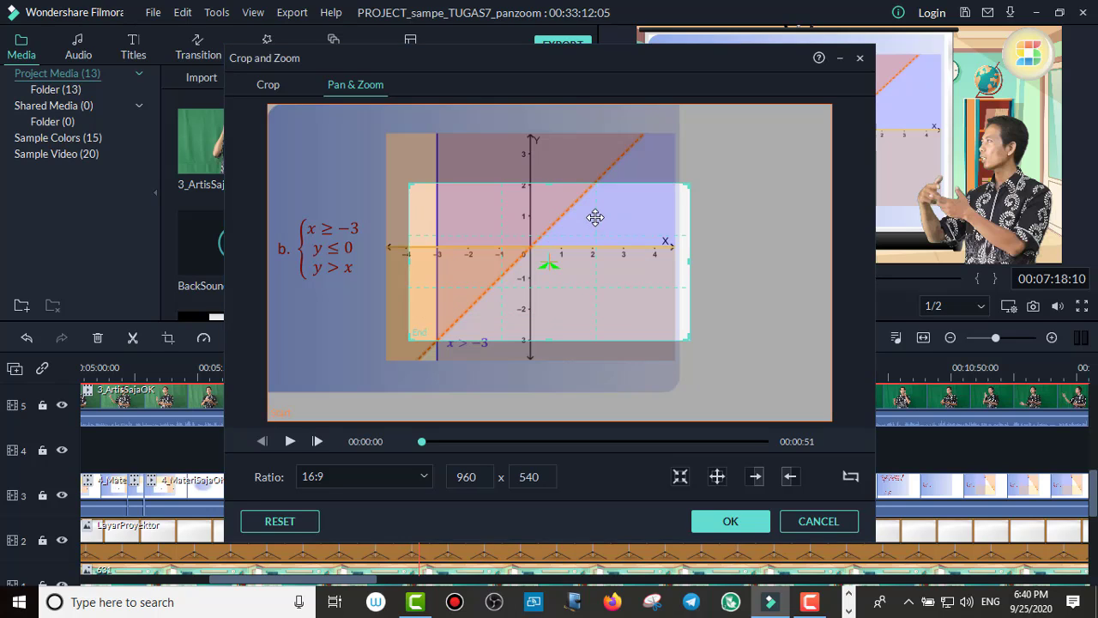
{"action": "left_click_drag", "start_coordinate": [595, 214], "coordinate": [574, 233]}
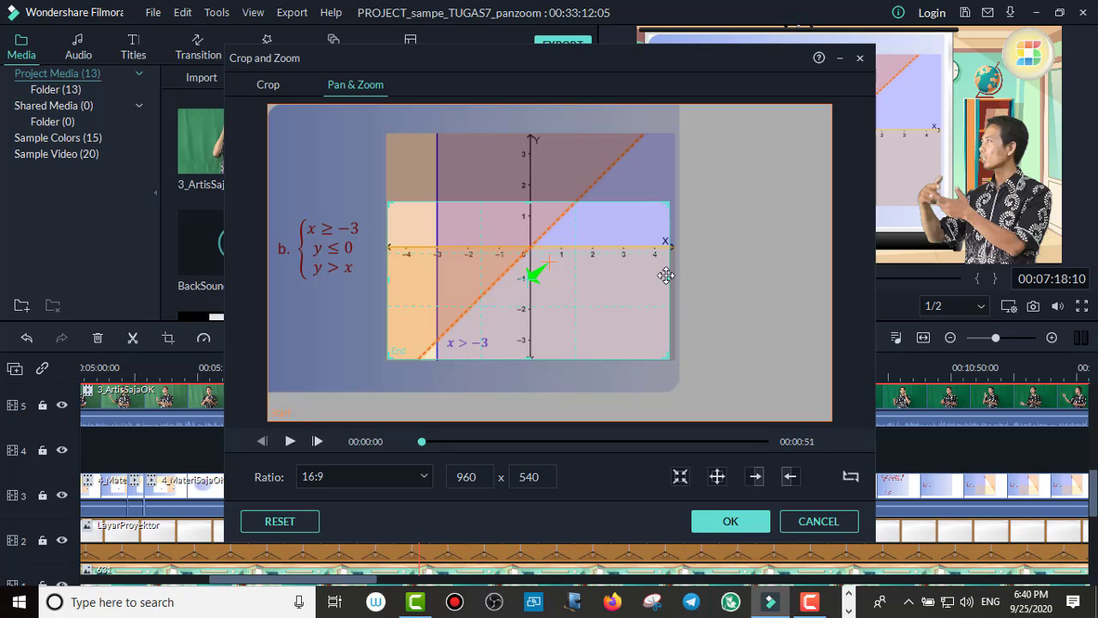
Step: Switch the frame ratio to Custom and resize the End frame to about 834 x 610 around the DP region's part of the graph
{"action": "left_click", "coordinate": [527, 197]}
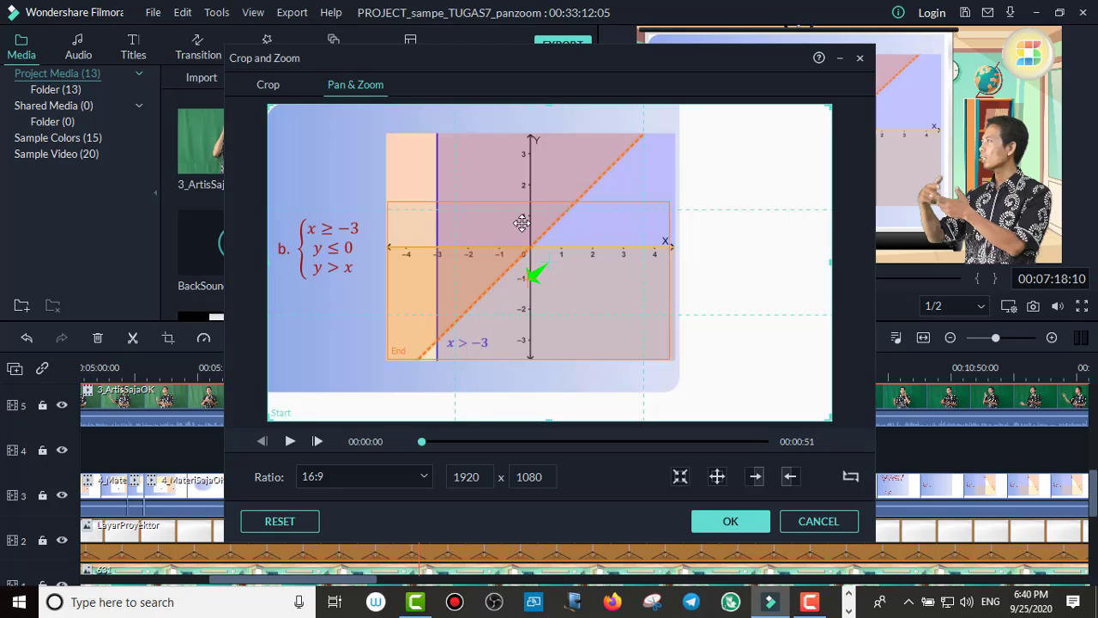
{"action": "left_click", "coordinate": [414, 478]}
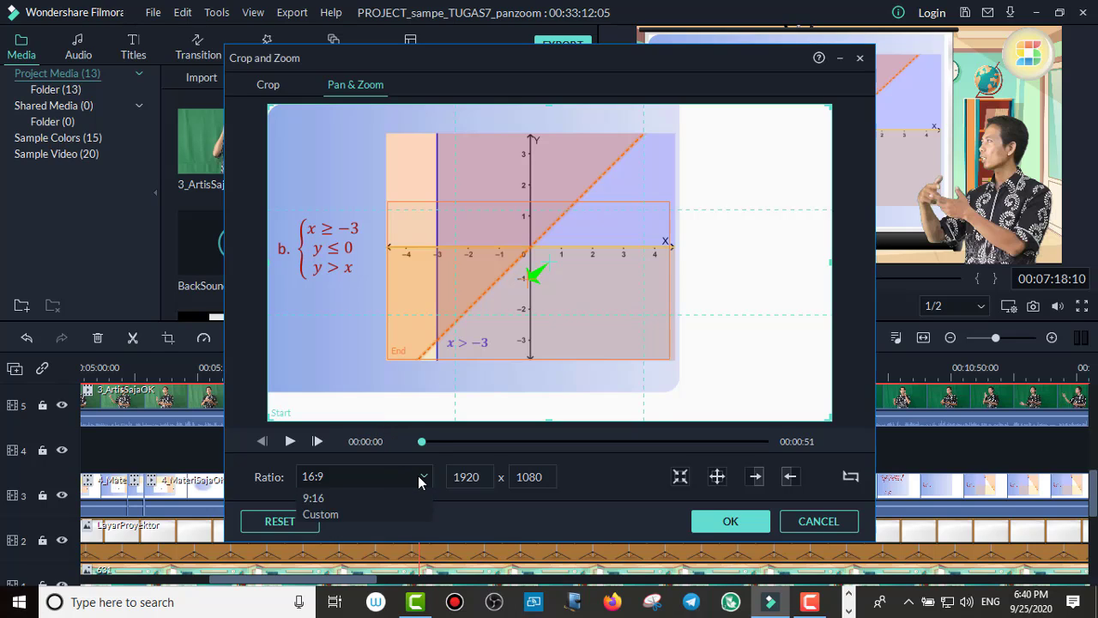
{"action": "left_click", "coordinate": [334, 576]}
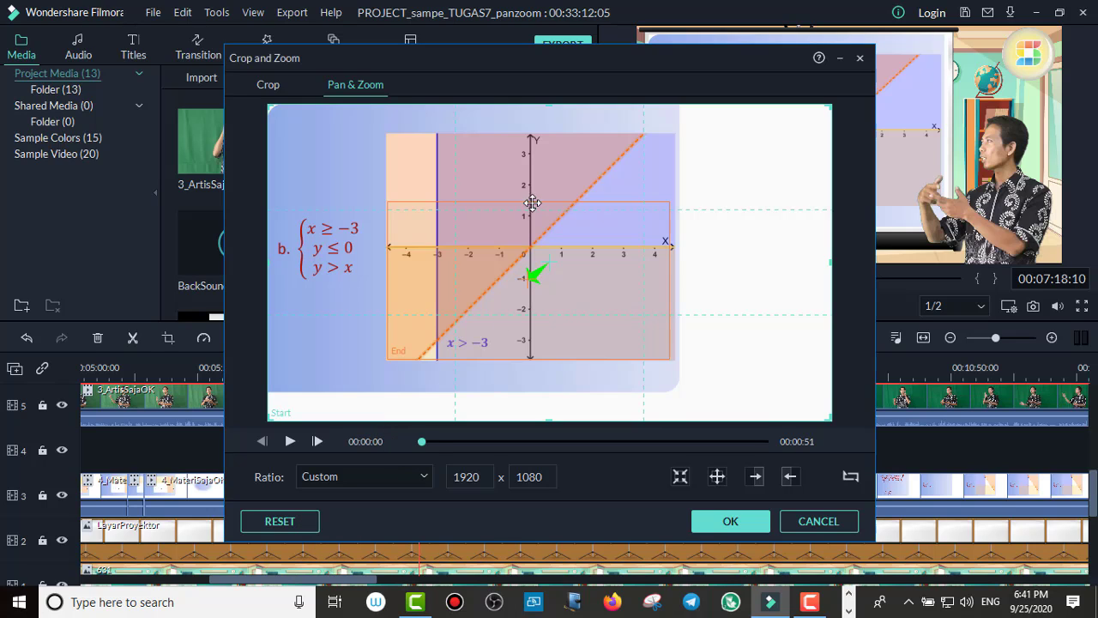
{"action": "left_click", "coordinate": [504, 234]}
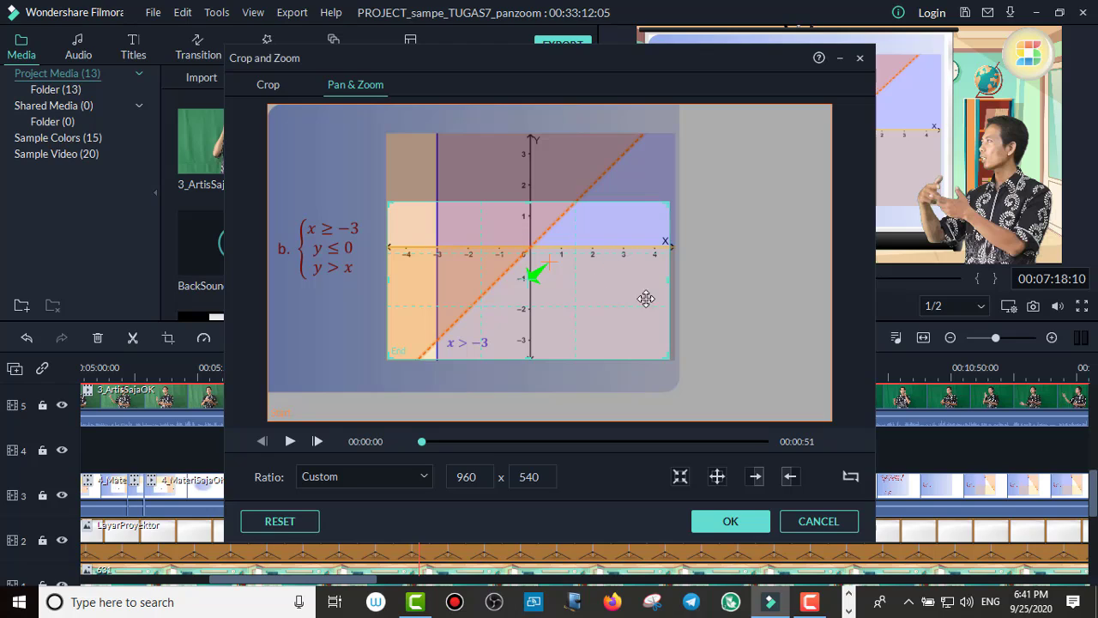
{"action": "left_click", "coordinate": [470, 280]}
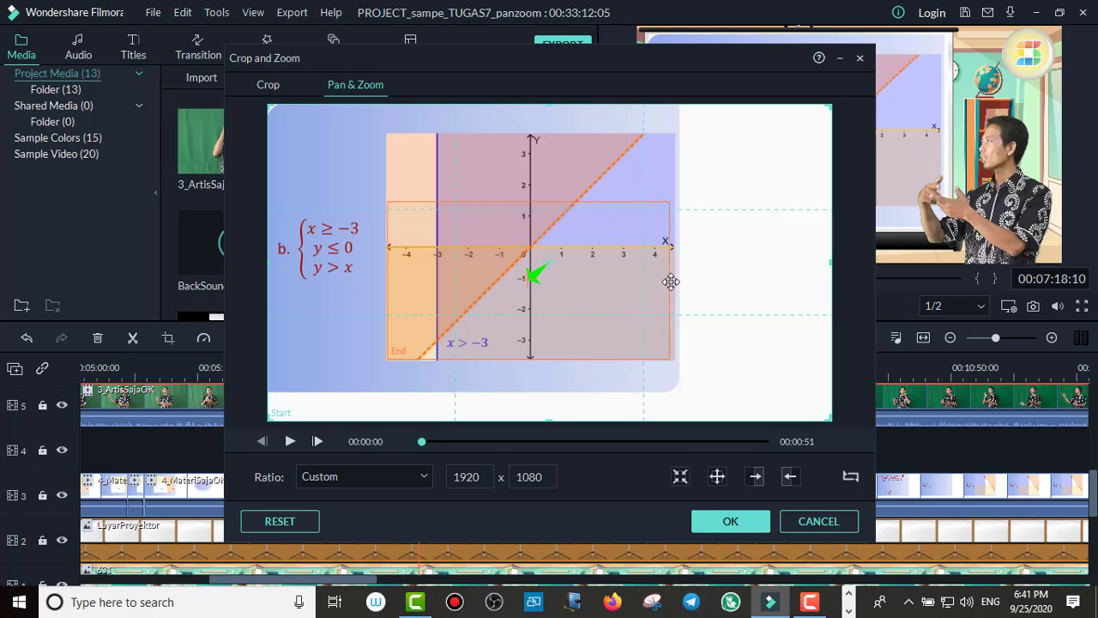
{"action": "left_click", "coordinate": [631, 284]}
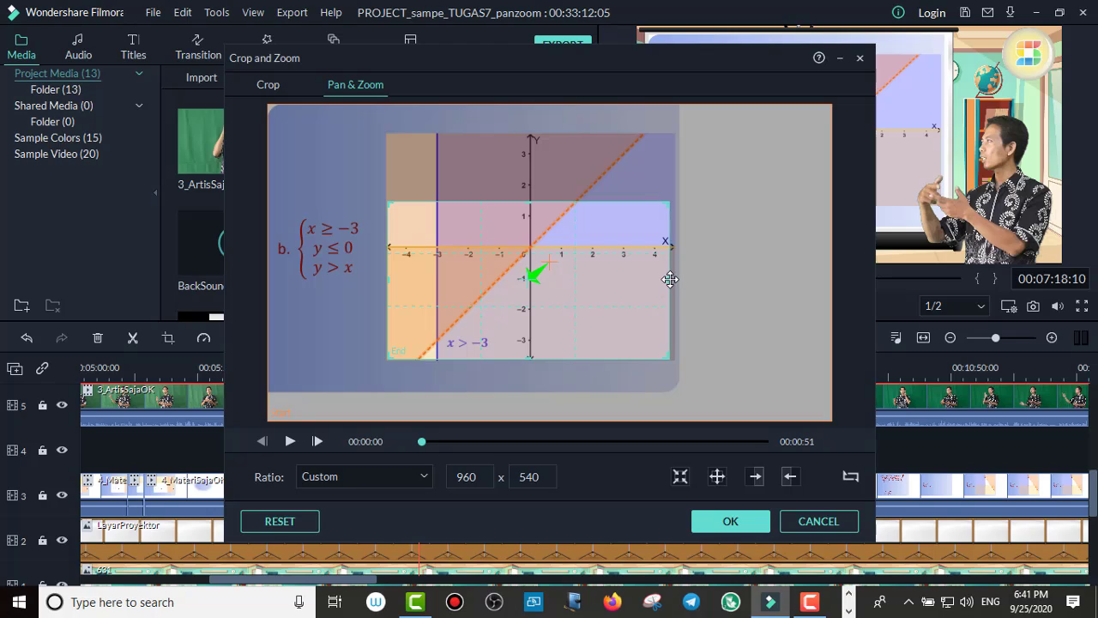
{"action": "left_click_drag", "start_coordinate": [669, 279], "coordinate": [632, 280]}
{"action": "left_click_drag", "start_coordinate": [509, 202], "coordinate": [510, 181]}
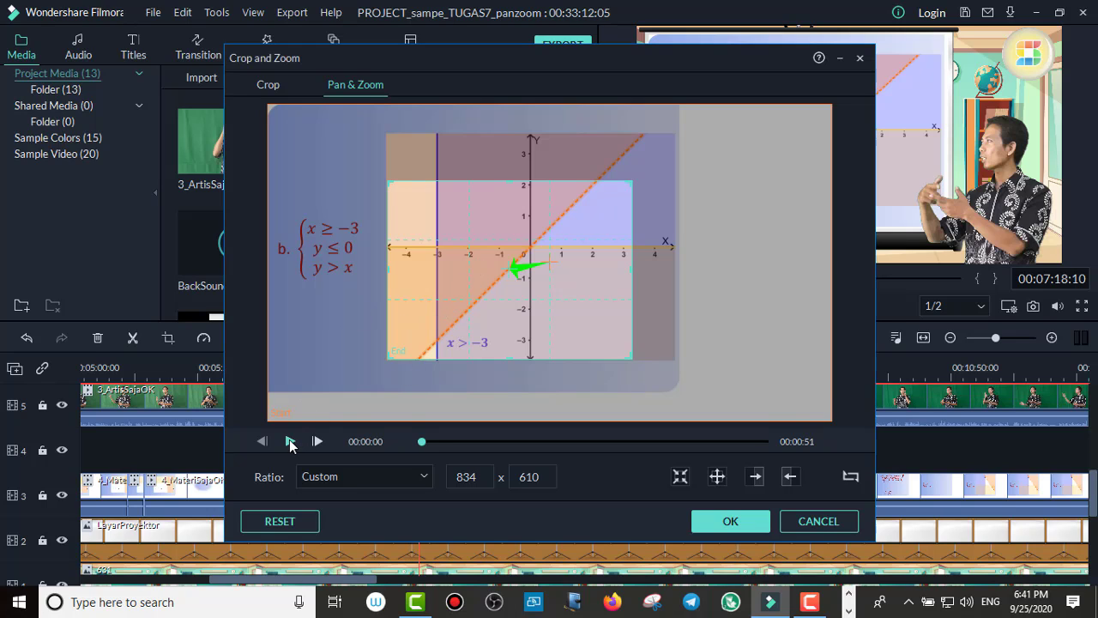
Step: Preview the segment's zoom through to its end and apply the pan and zoom
{"action": "left_click", "coordinate": [290, 441]}
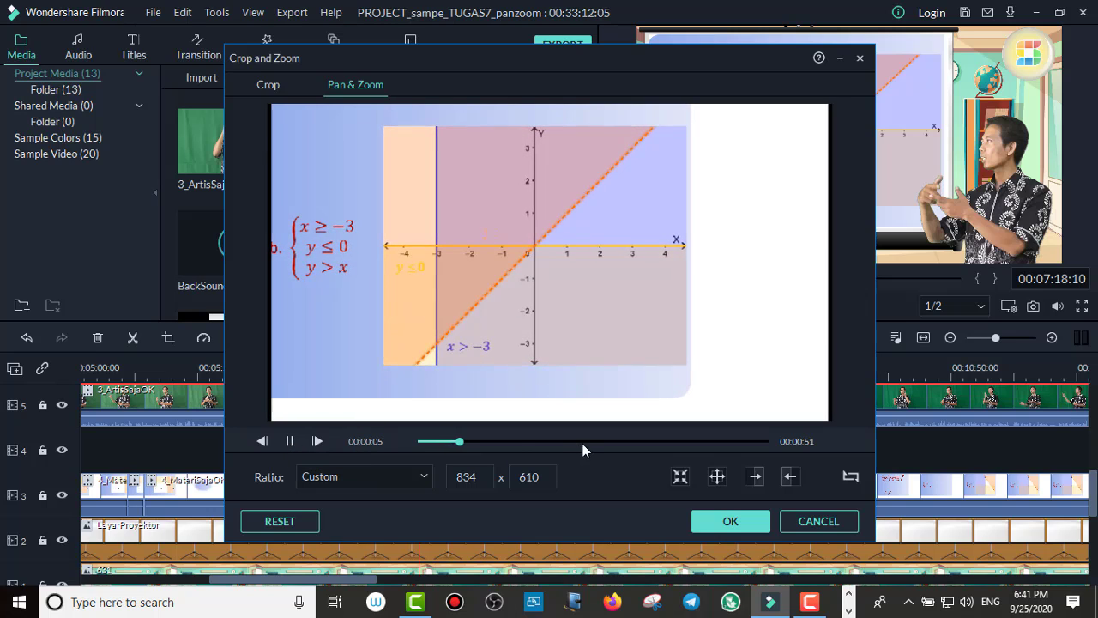
{"action": "left_click_drag", "start_coordinate": [584, 442], "coordinate": [643, 440]}
{"action": "left_click", "coordinate": [706, 441]}
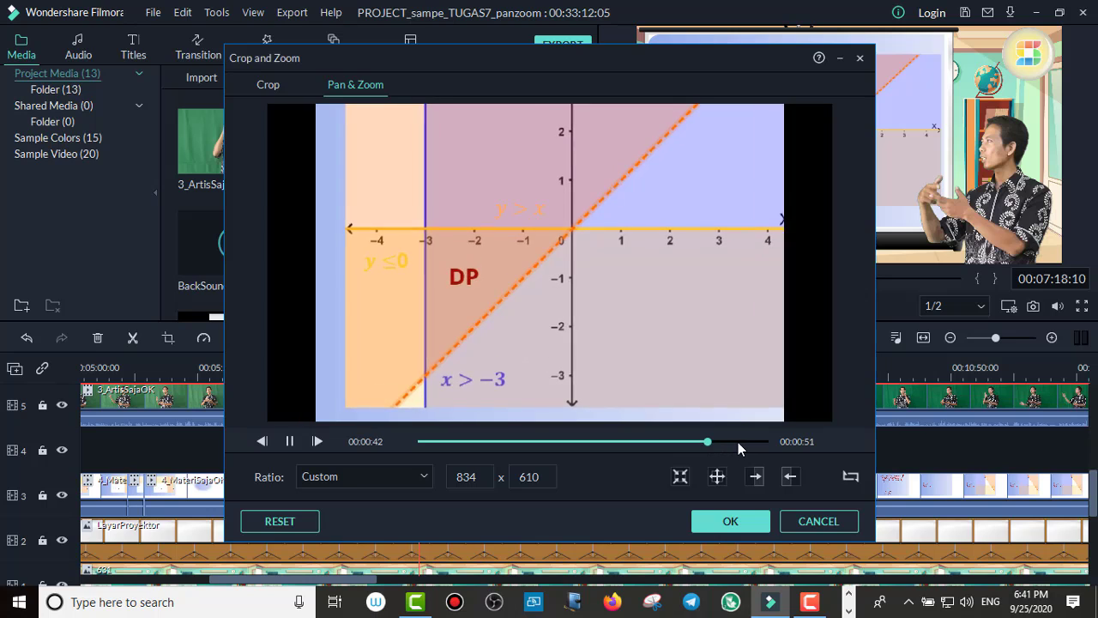
{"action": "left_click", "coordinate": [740, 442]}
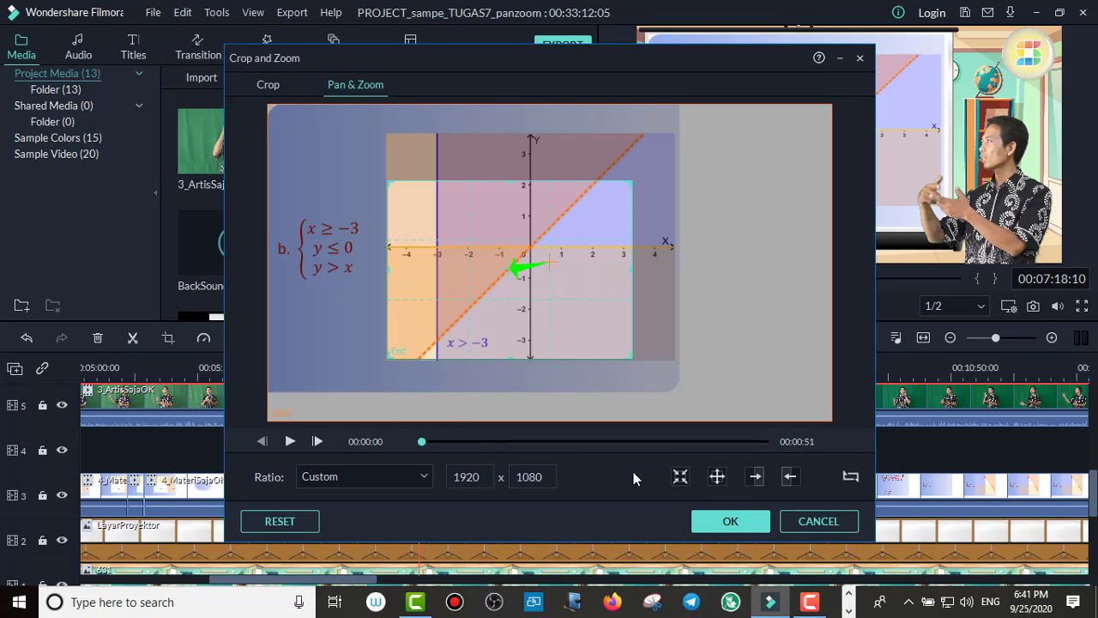
{"action": "left_click", "coordinate": [730, 522]}
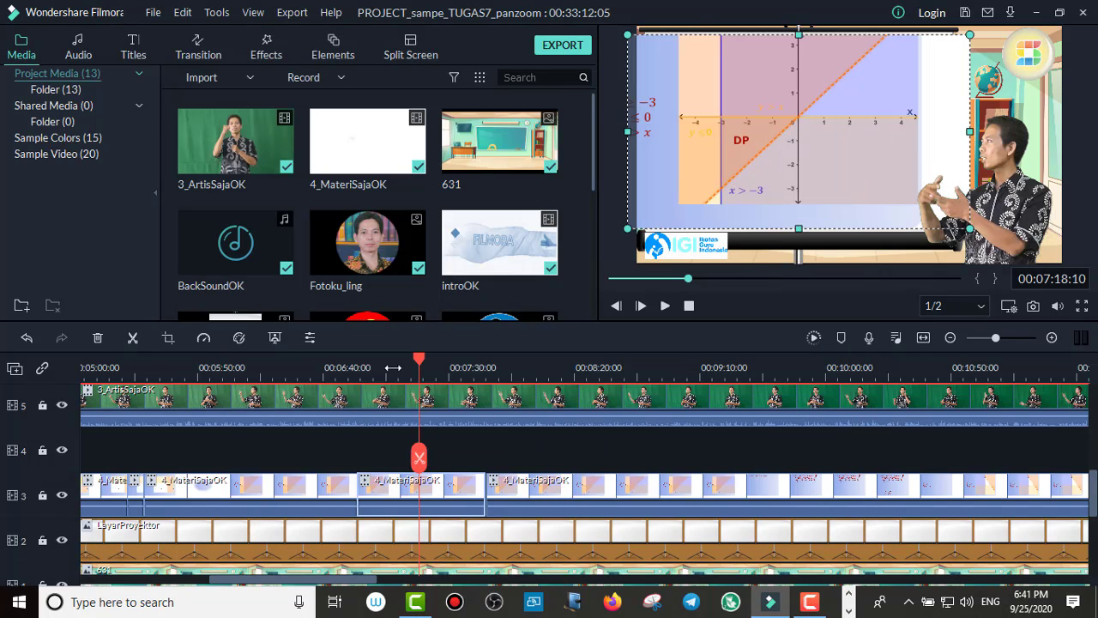
Step: Play the timeline from 00:06:52:01, just before the example b segment, to preview its pan and zoom effect
{"action": "left_click_drag", "start_coordinate": [388, 366], "coordinate": [360, 368]}
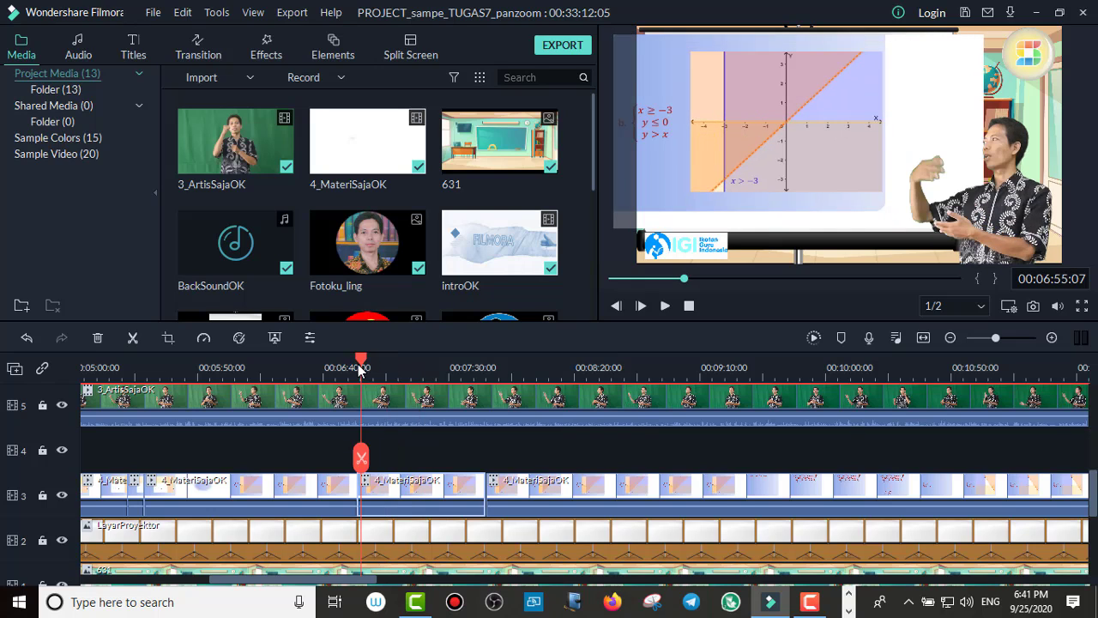
{"action": "left_click", "coordinate": [351, 365]}
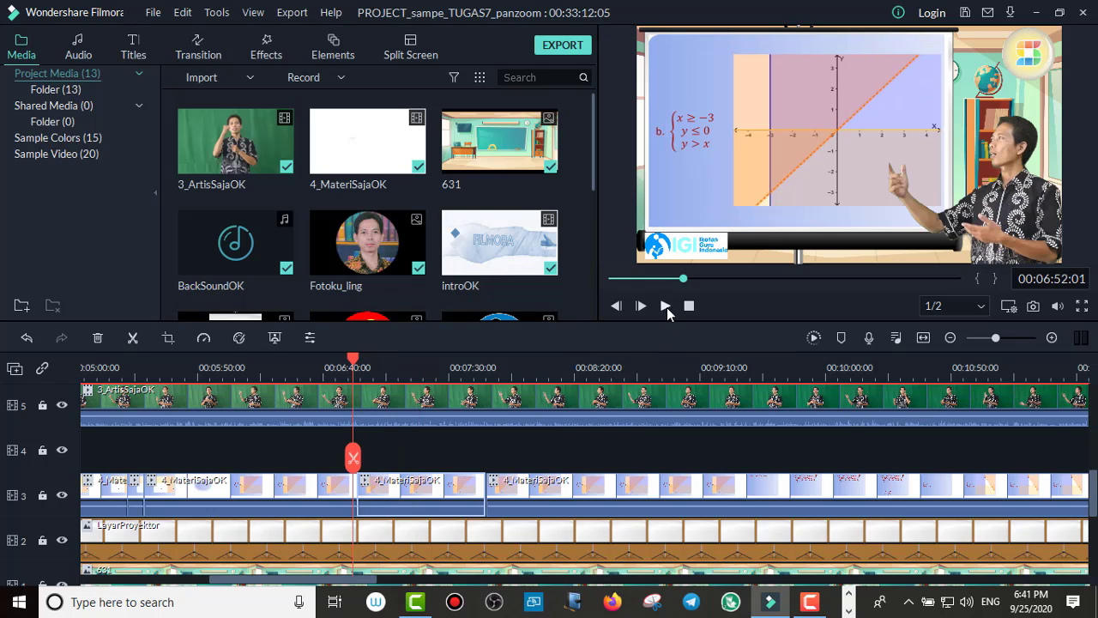
{"action": "left_click", "coordinate": [666, 307]}
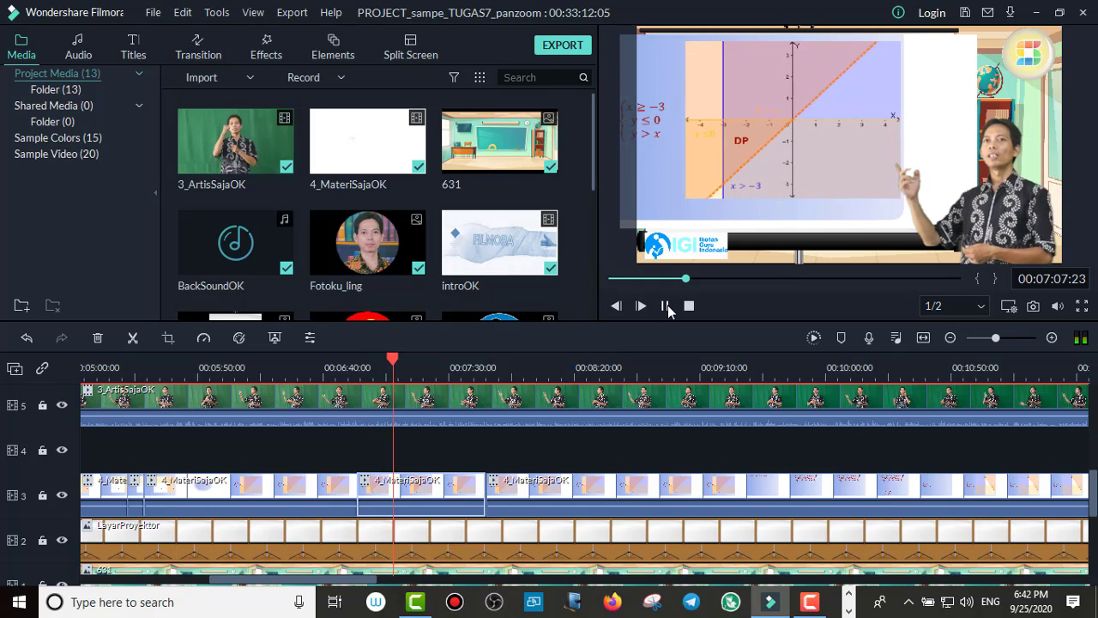
{"action": "key", "text": "space"}
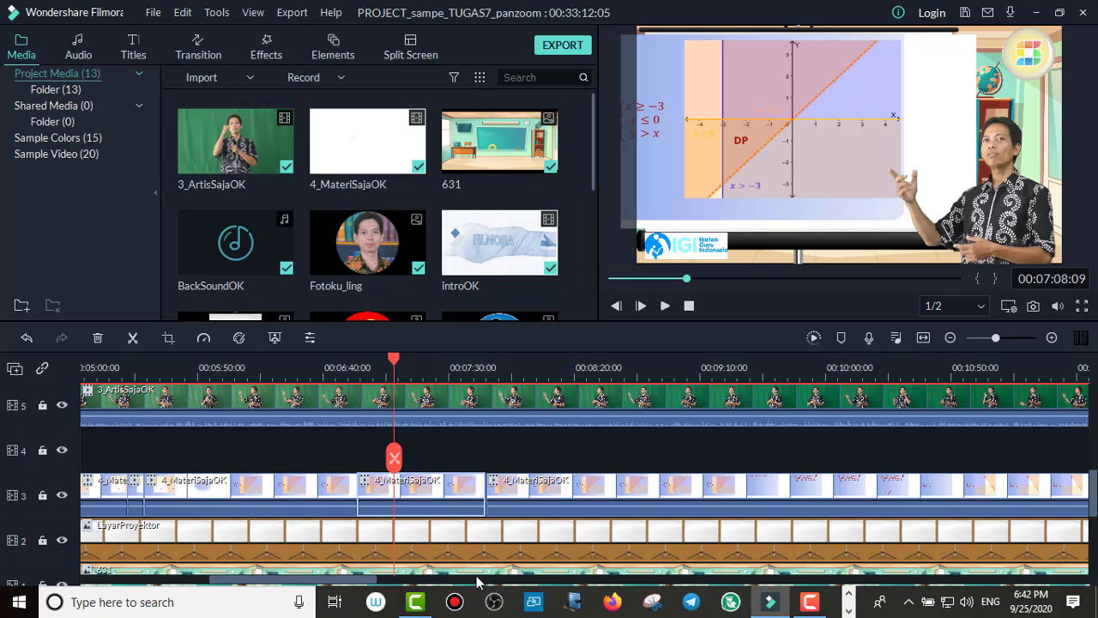
Step: Examine the example a graph explanation for 3x + 2y ≤ 6 on the timeline between about 00:11:42 and 00:14:58
{"action": "left_click_drag", "start_coordinate": [365, 584], "coordinate": [441, 583]}
{"action": "left_click", "coordinate": [628, 369]}
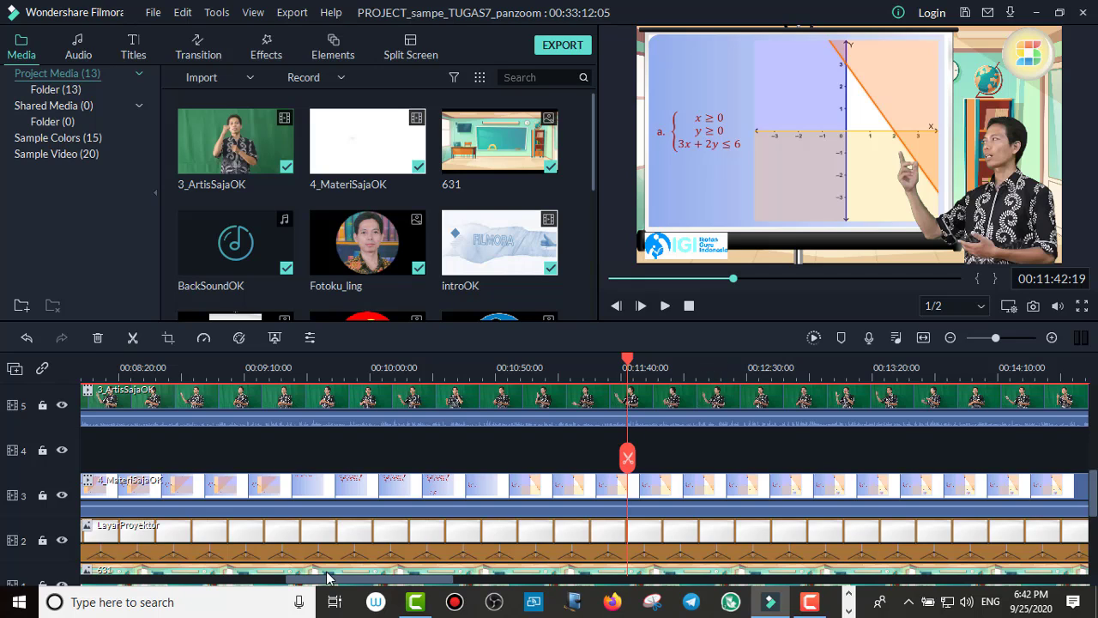
{"action": "left_click_drag", "start_coordinate": [384, 584], "coordinate": [405, 583]}
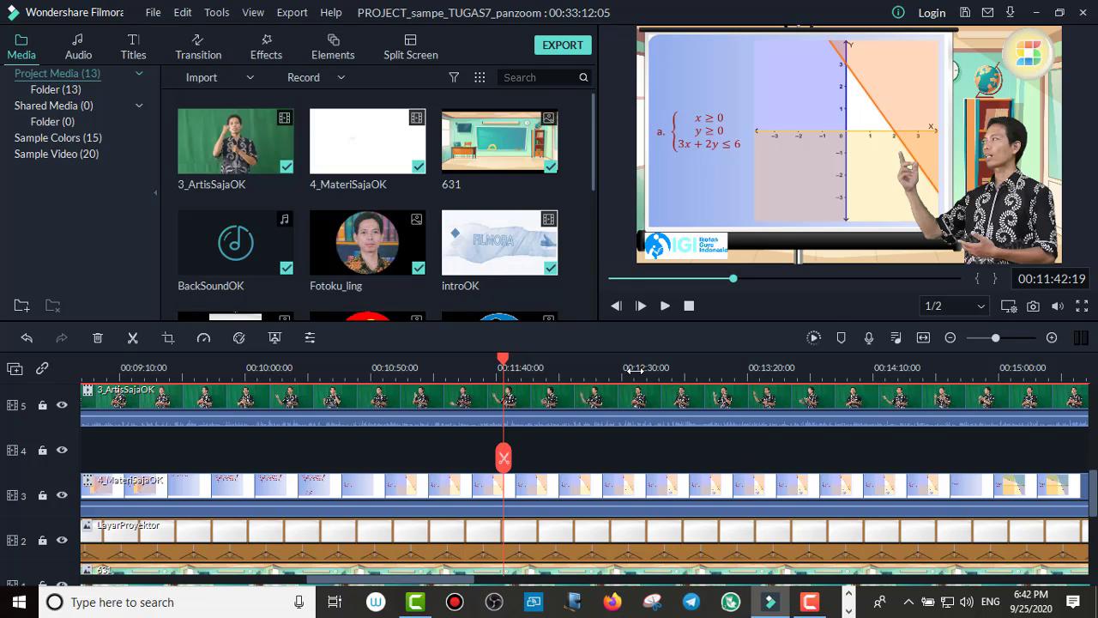
{"action": "left_click", "coordinate": [596, 360]}
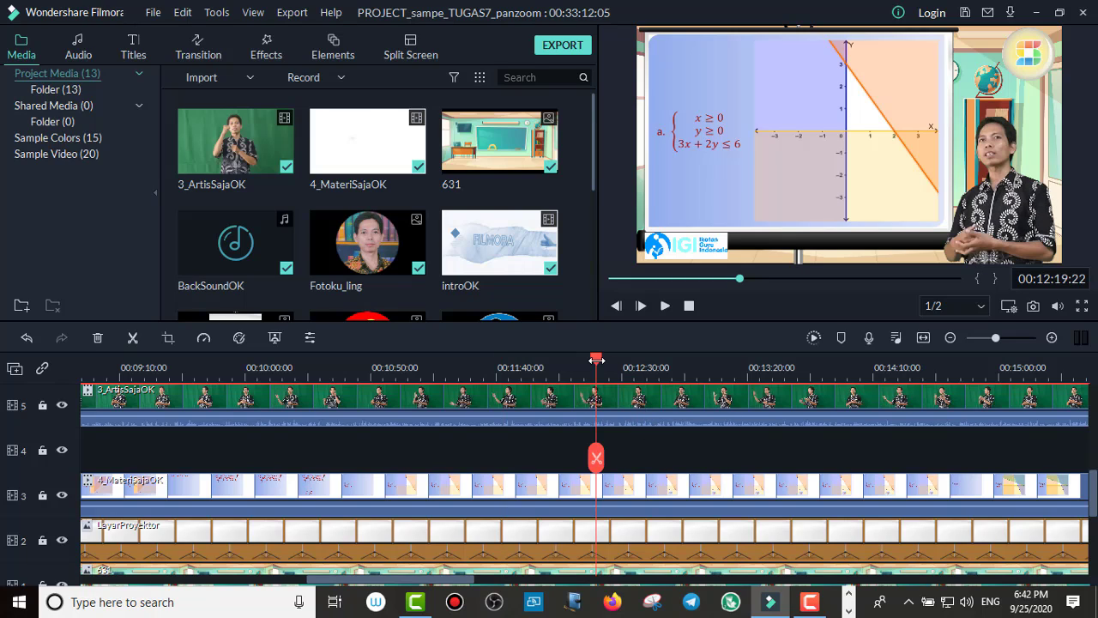
{"action": "left_click", "coordinate": [774, 367]}
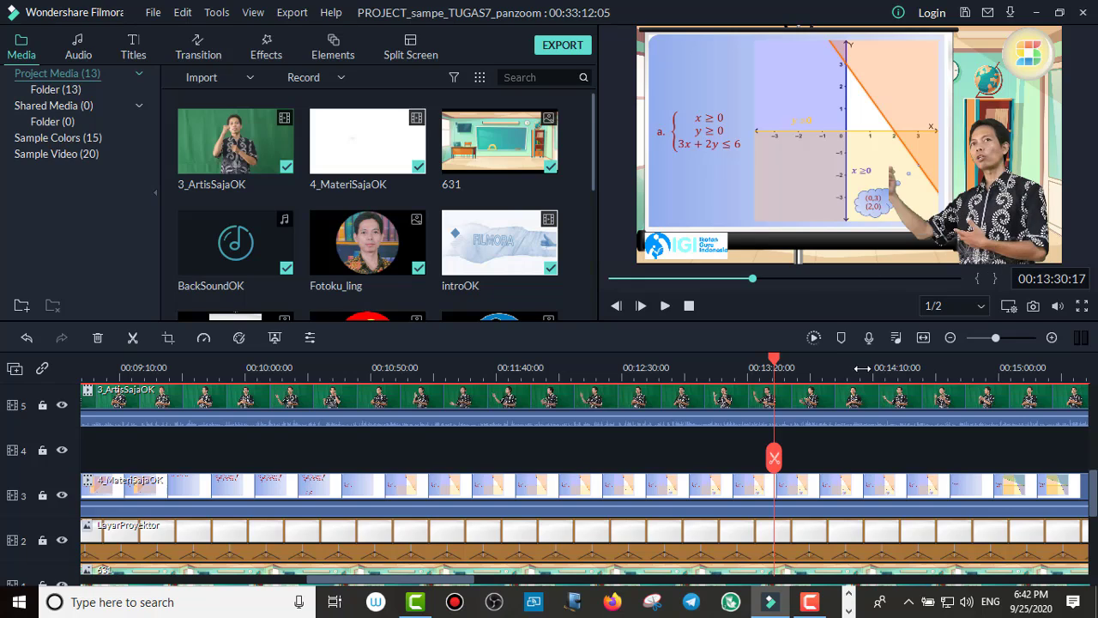
{"action": "left_click", "coordinate": [884, 367]}
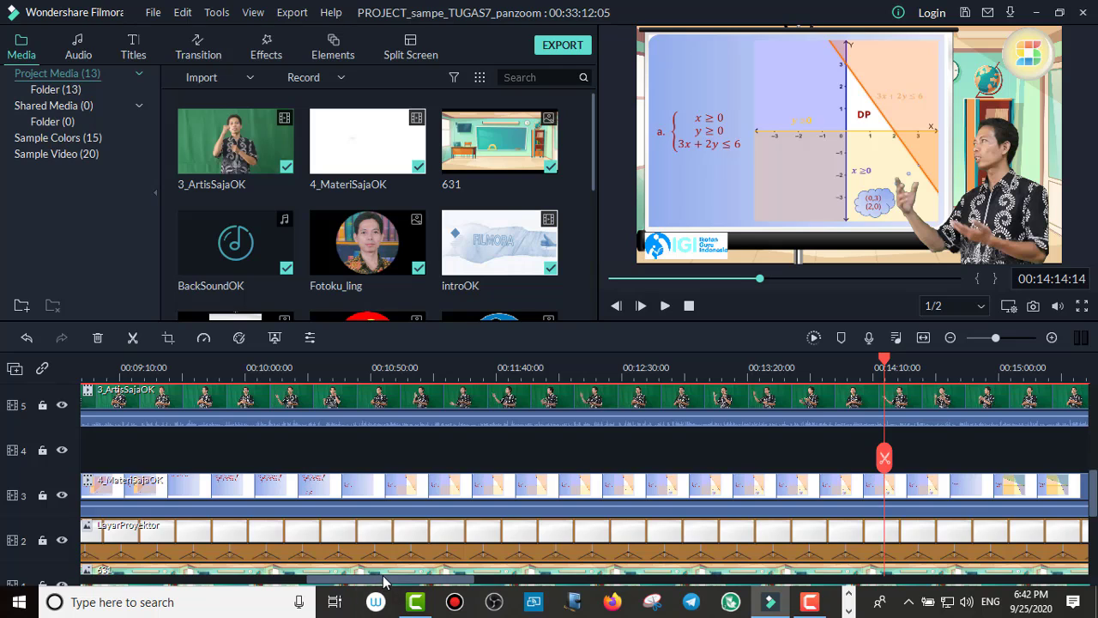
{"action": "left_click_drag", "start_coordinate": [386, 580], "coordinate": [471, 586]}
{"action": "left_click", "coordinate": [578, 367]}
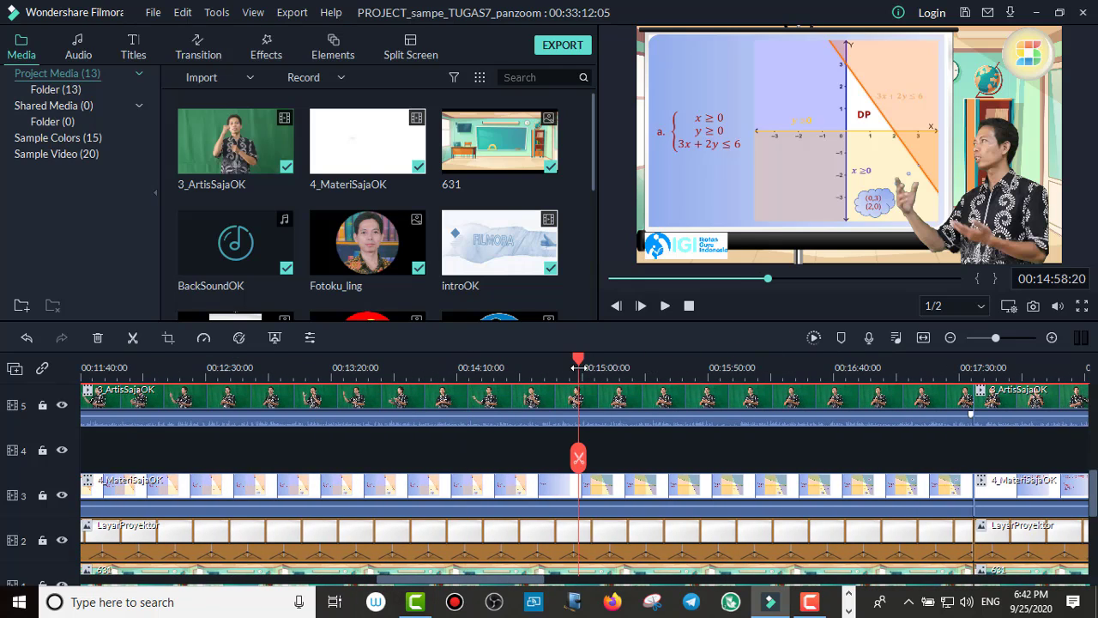
{"action": "left_click", "coordinate": [549, 367]}
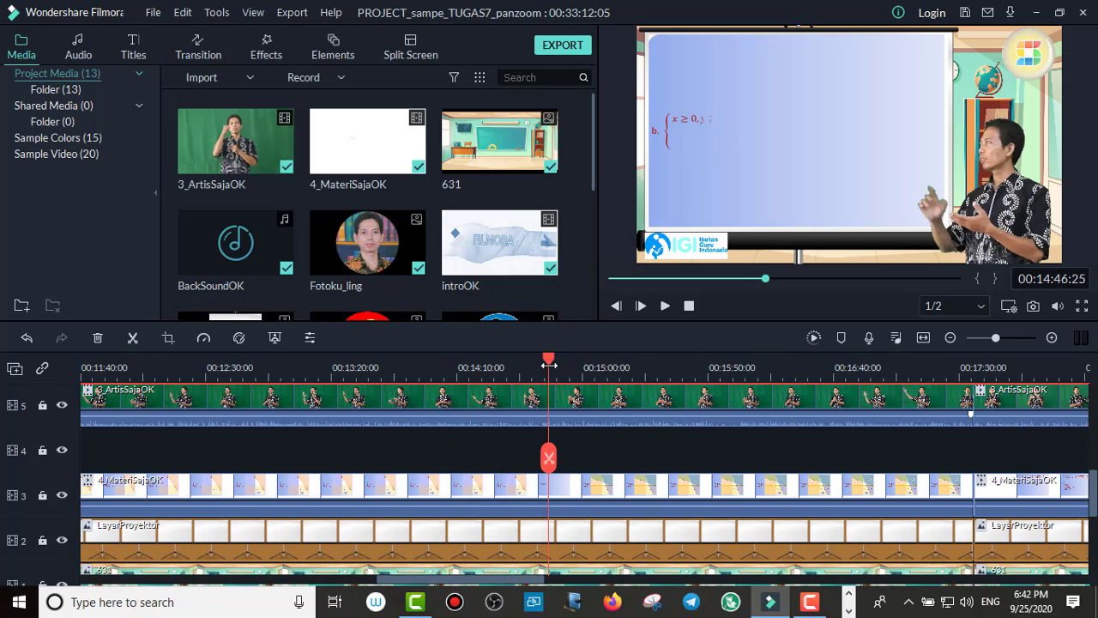
{"action": "left_click_drag", "start_coordinate": [546, 360], "coordinate": [387, 361]}
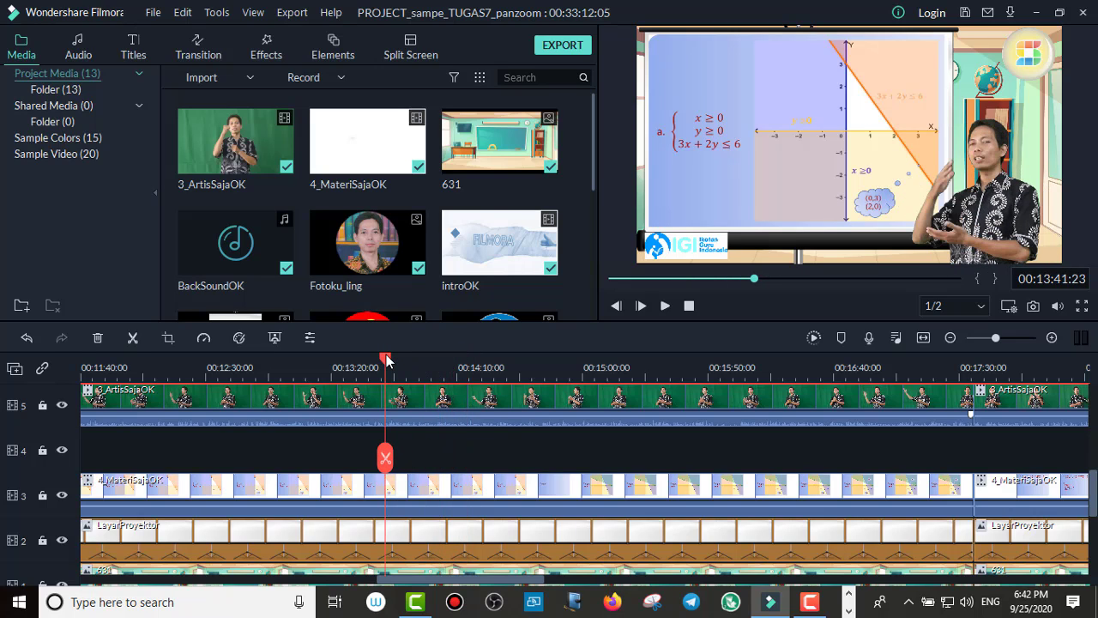
Step: Split the 4_MateriSajaOK clip on track 3 at 00:13:41:23 and again at 00:14:13:15 in the example a explanation
{"action": "left_click", "coordinate": [423, 493]}
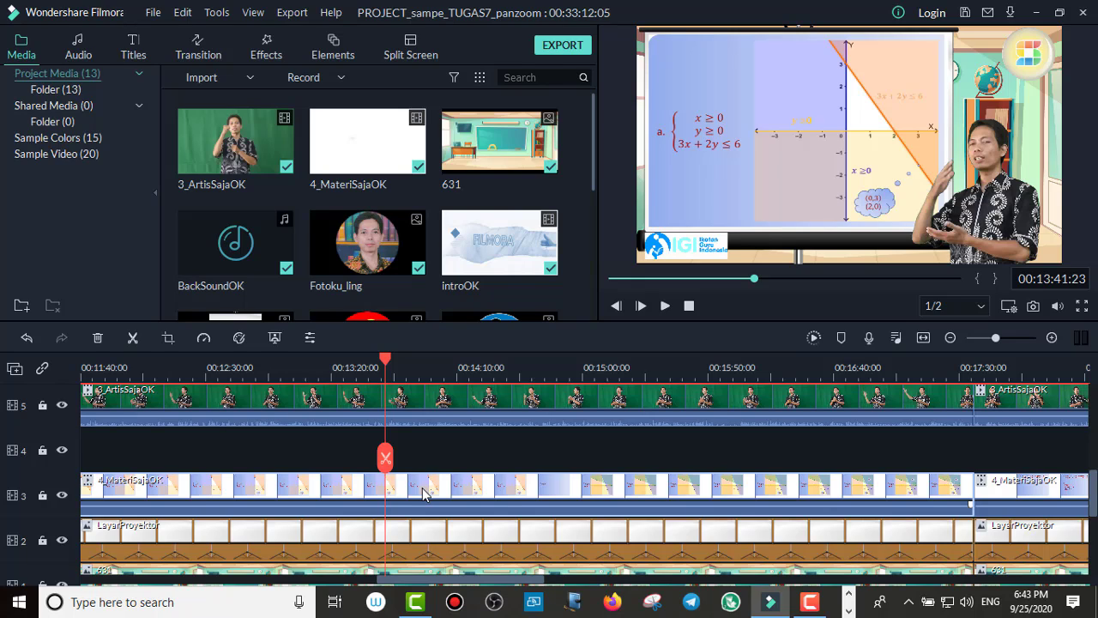
{"action": "left_click", "coordinate": [385, 457]}
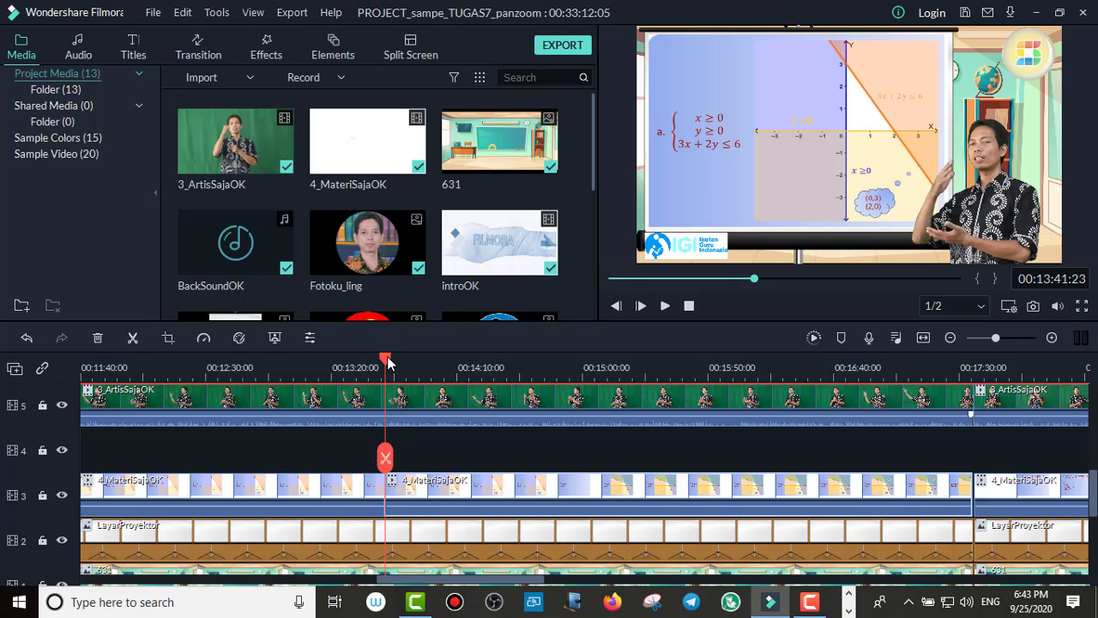
{"action": "left_click_drag", "start_coordinate": [388, 361], "coordinate": [466, 386]}
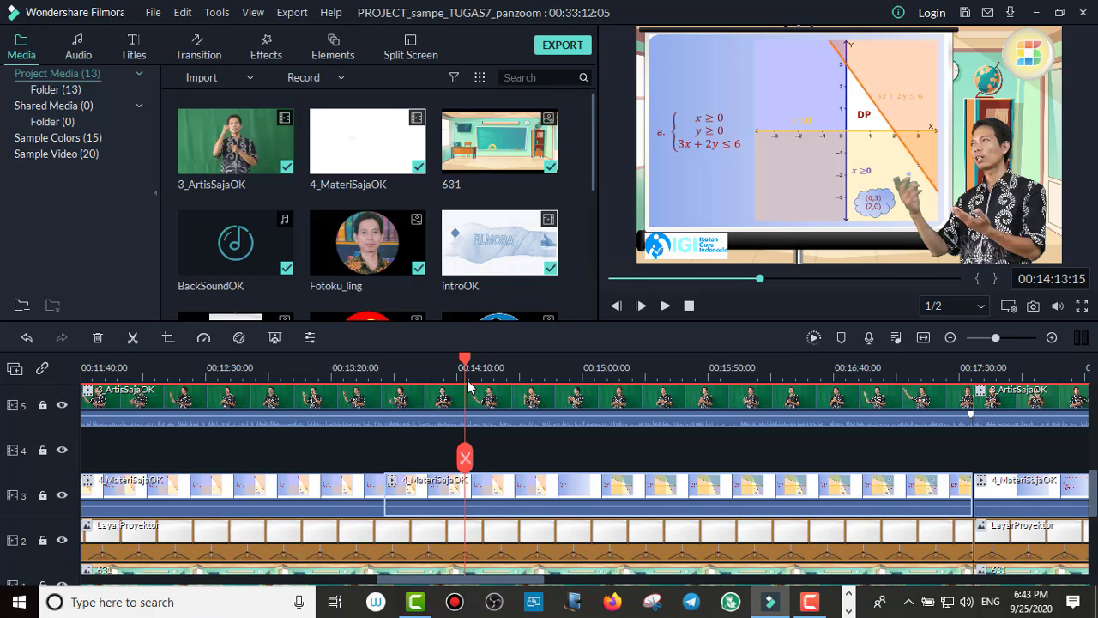
{"action": "left_click", "coordinate": [465, 456]}
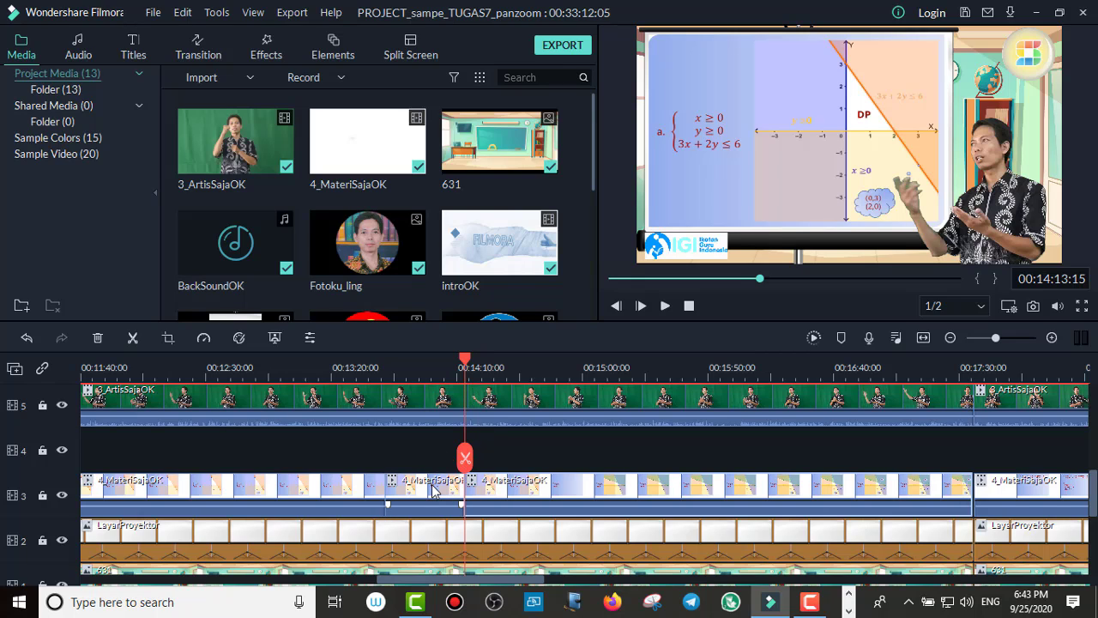
Step: Open Pan & Zoom for the new segment between the two cuts, reset its frames and set the ratio to Custom
{"action": "left_click", "coordinate": [433, 489]}
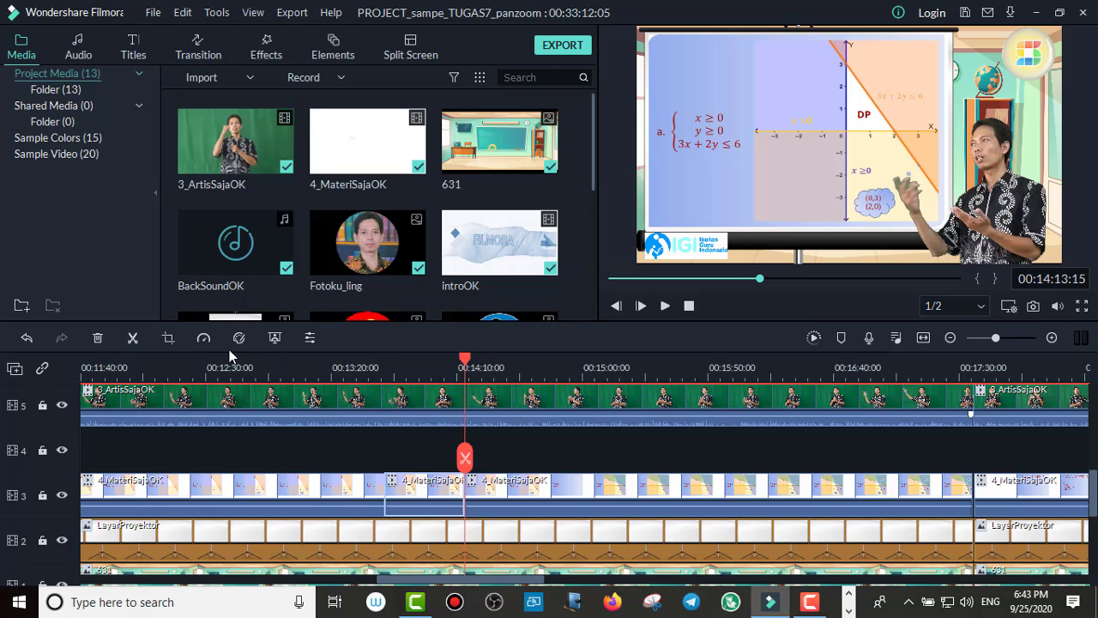
{"action": "left_click", "coordinate": [169, 339]}
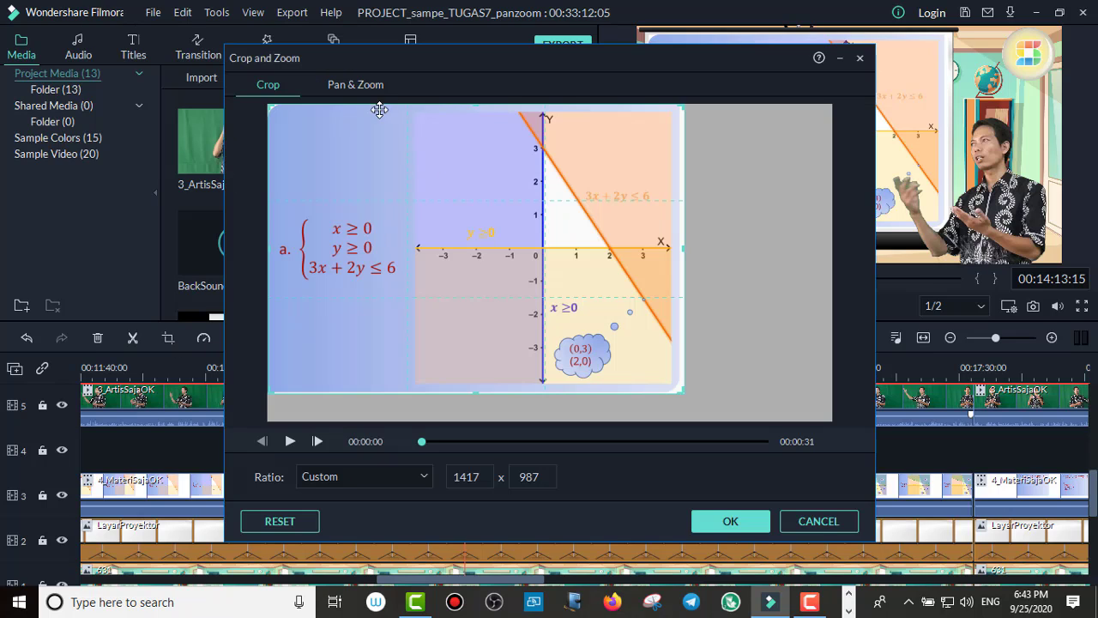
{"action": "left_click", "coordinate": [357, 86]}
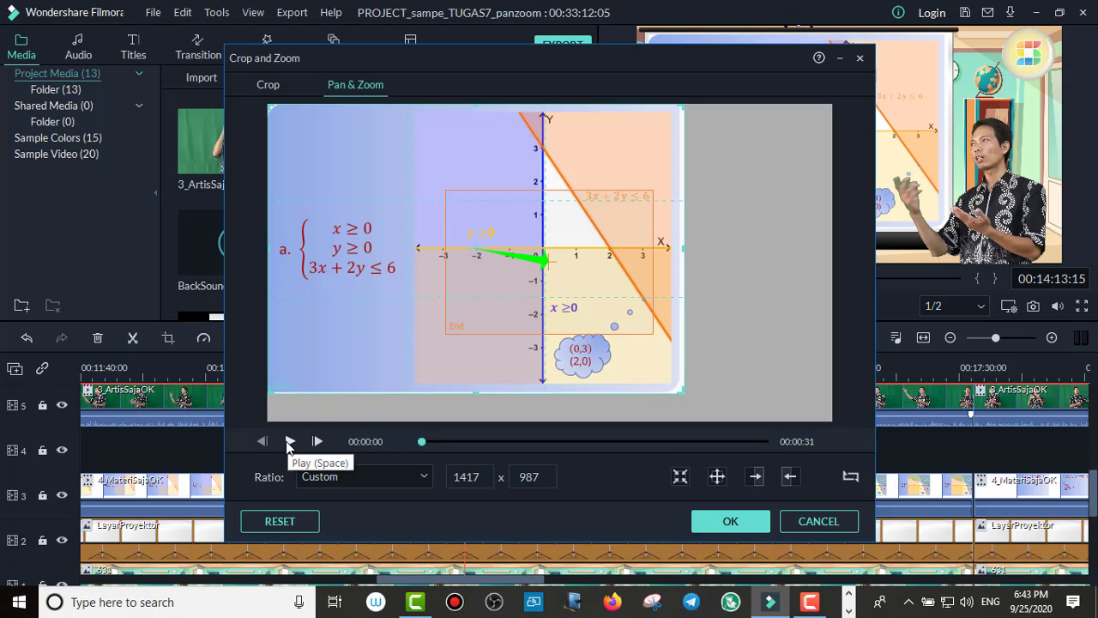
{"action": "left_click", "coordinate": [282, 520]}
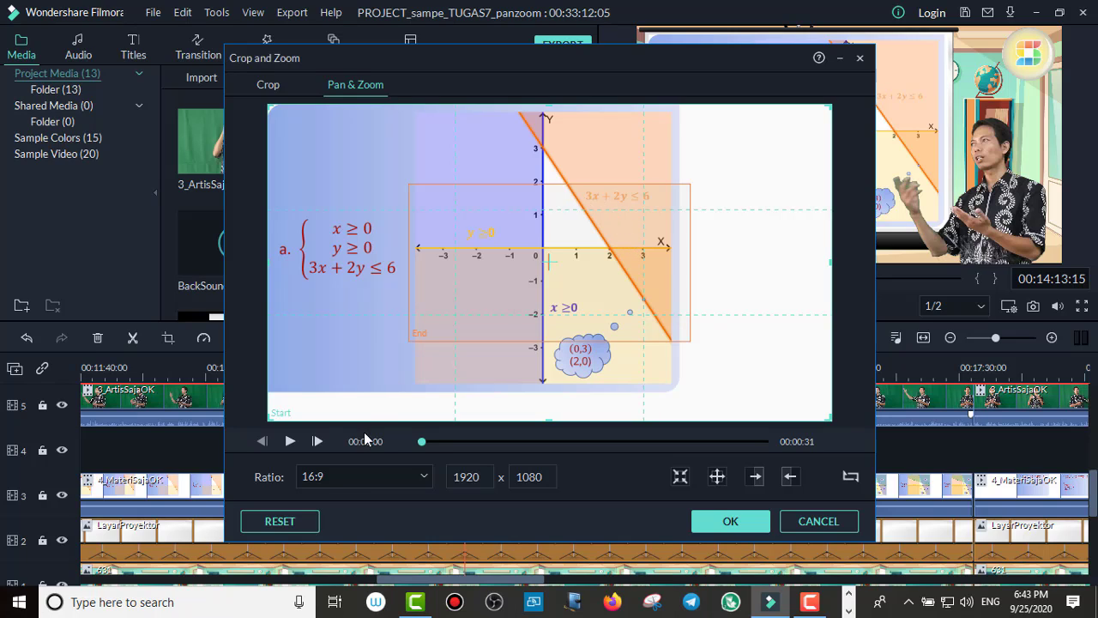
{"action": "left_click", "coordinate": [370, 476]}
{"action": "left_click", "coordinate": [333, 576]}
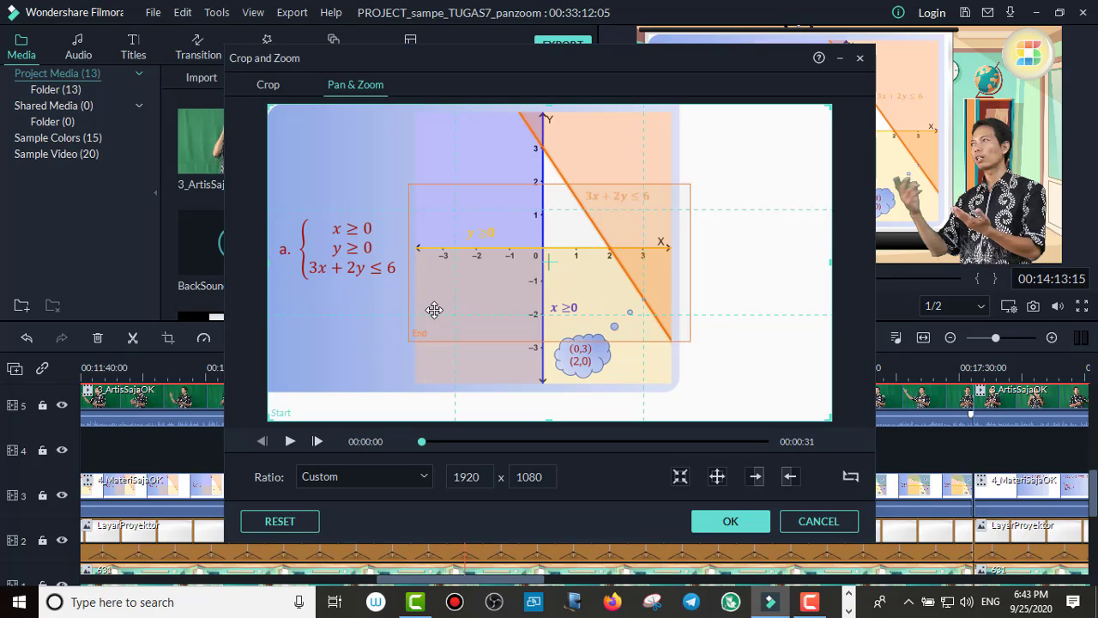
Step: Resize and move the End frame to about 714 x 533 around the white triangle below 3x + 2y ≤ 6, and apply the pan and zoom
{"action": "left_click", "coordinate": [472, 234]}
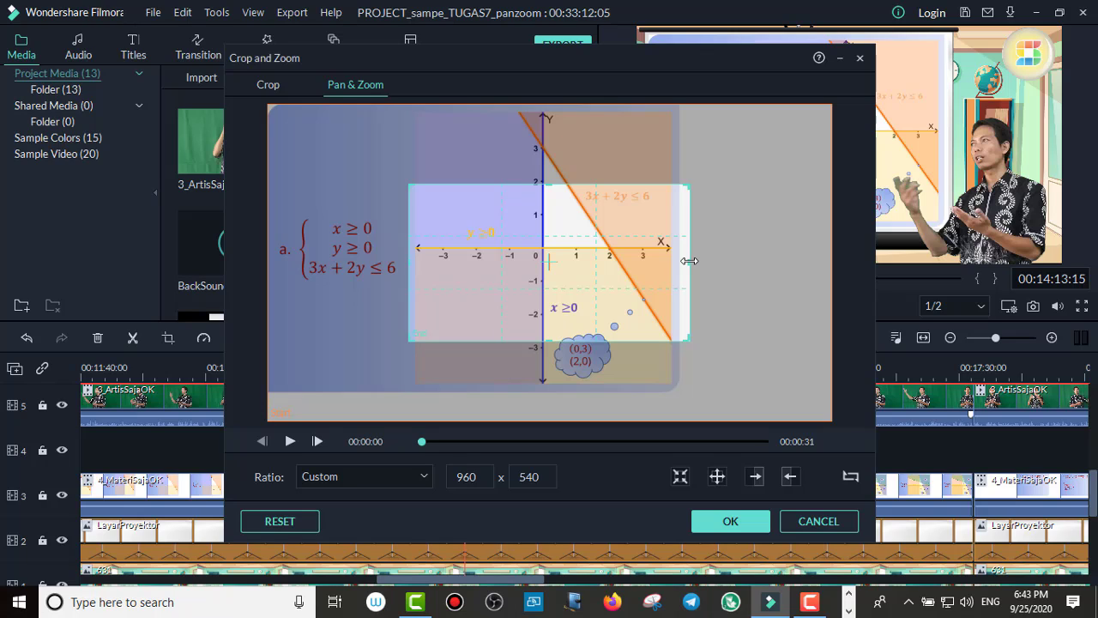
{"action": "left_click_drag", "start_coordinate": [689, 261], "coordinate": [617, 260]}
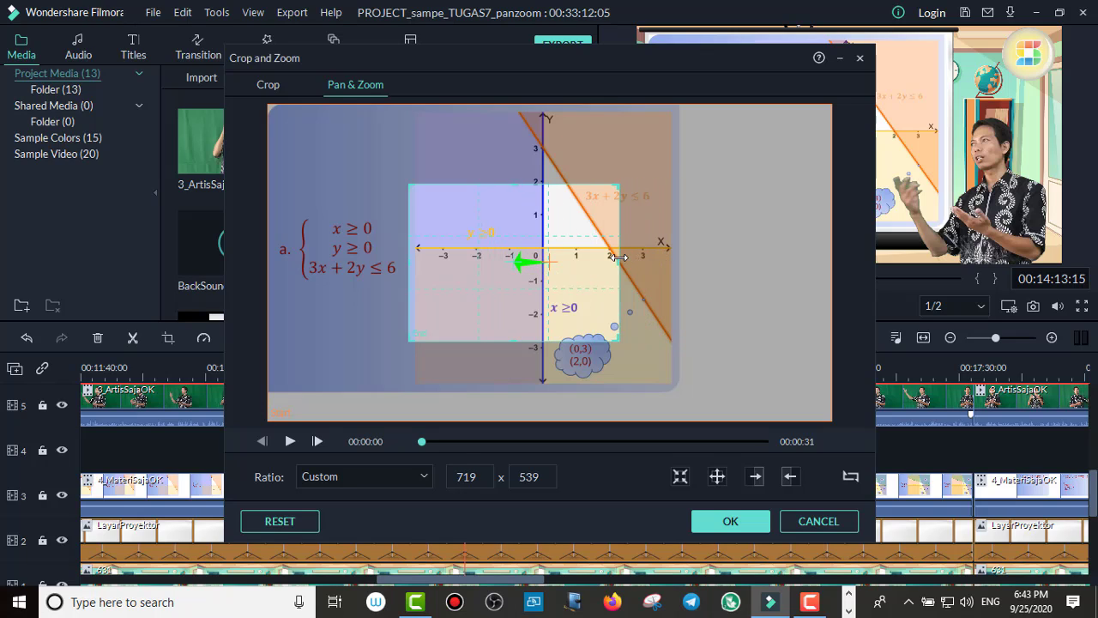
{"action": "left_click_drag", "start_coordinate": [514, 229], "coordinate": [534, 175]}
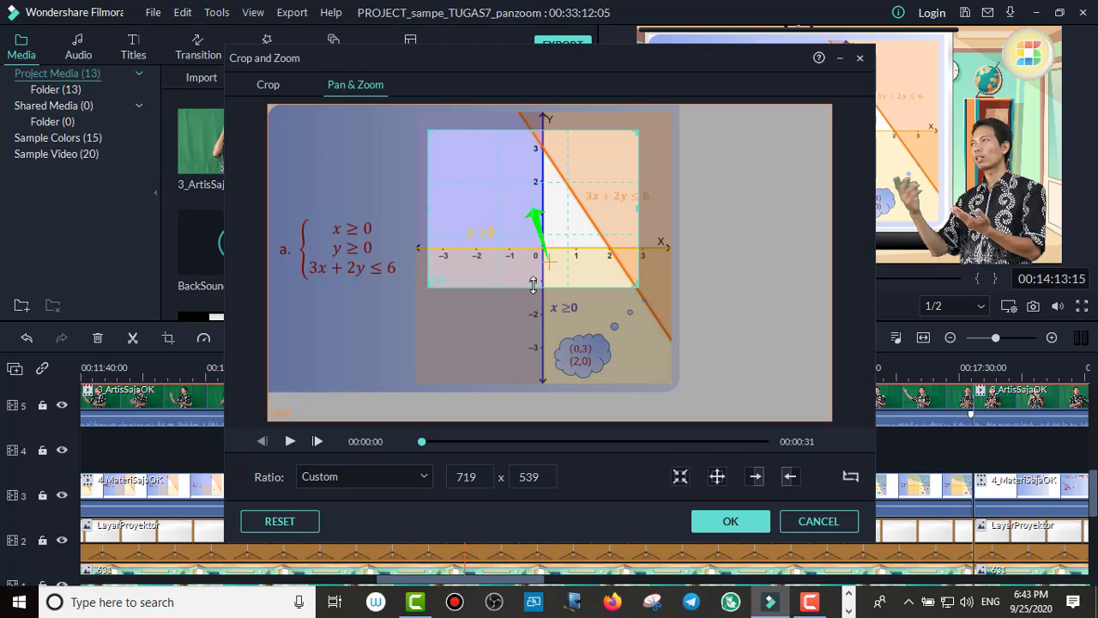
{"action": "left_click_drag", "start_coordinate": [533, 285], "coordinate": [534, 267]}
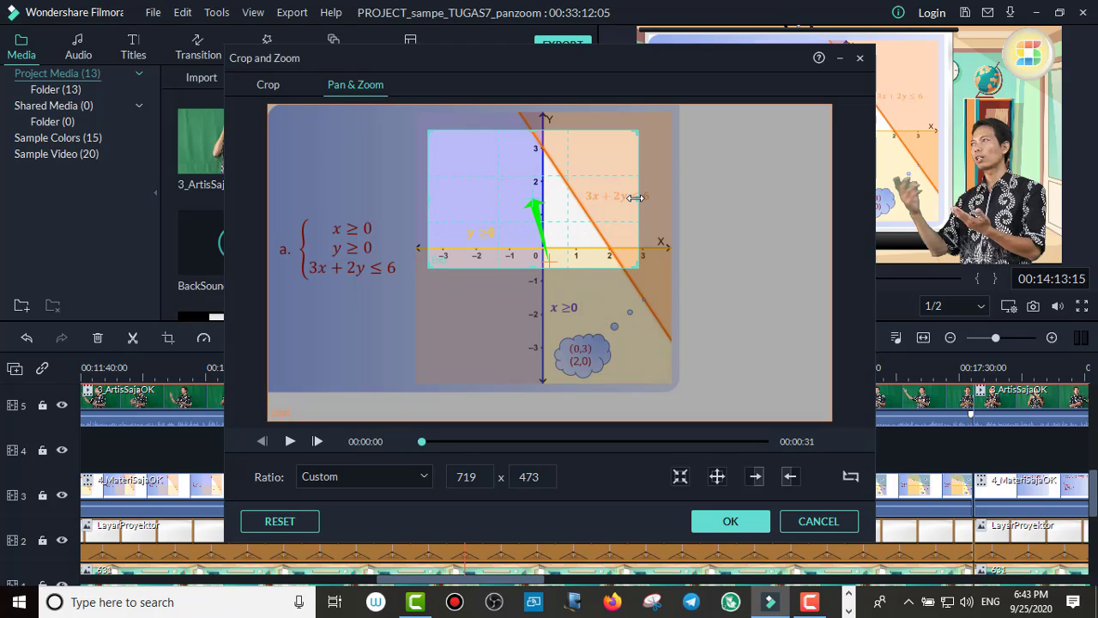
{"action": "left_click_drag", "start_coordinate": [635, 198], "coordinate": [627, 199]}
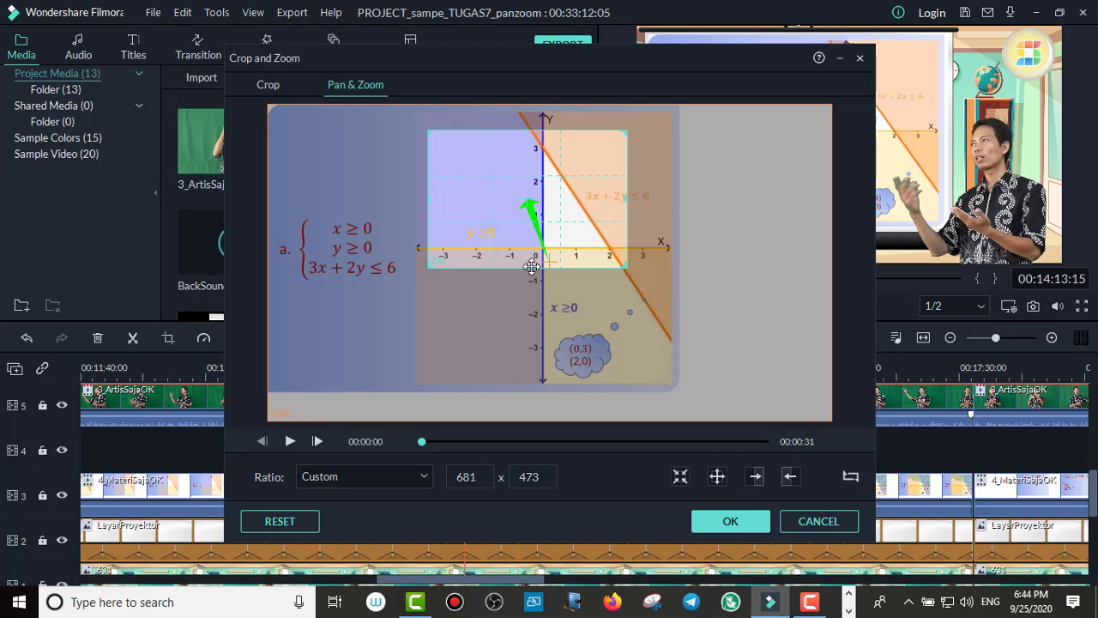
{"action": "left_click_drag", "start_coordinate": [531, 269], "coordinate": [531, 286]}
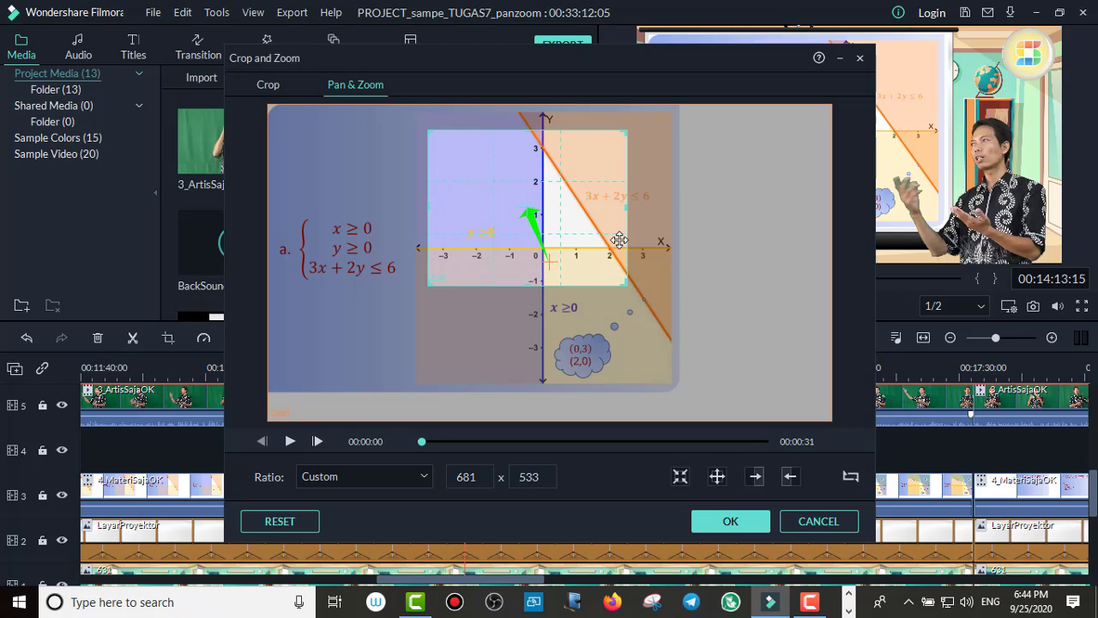
{"action": "left_click_drag", "start_coordinate": [627, 208], "coordinate": [638, 210]}
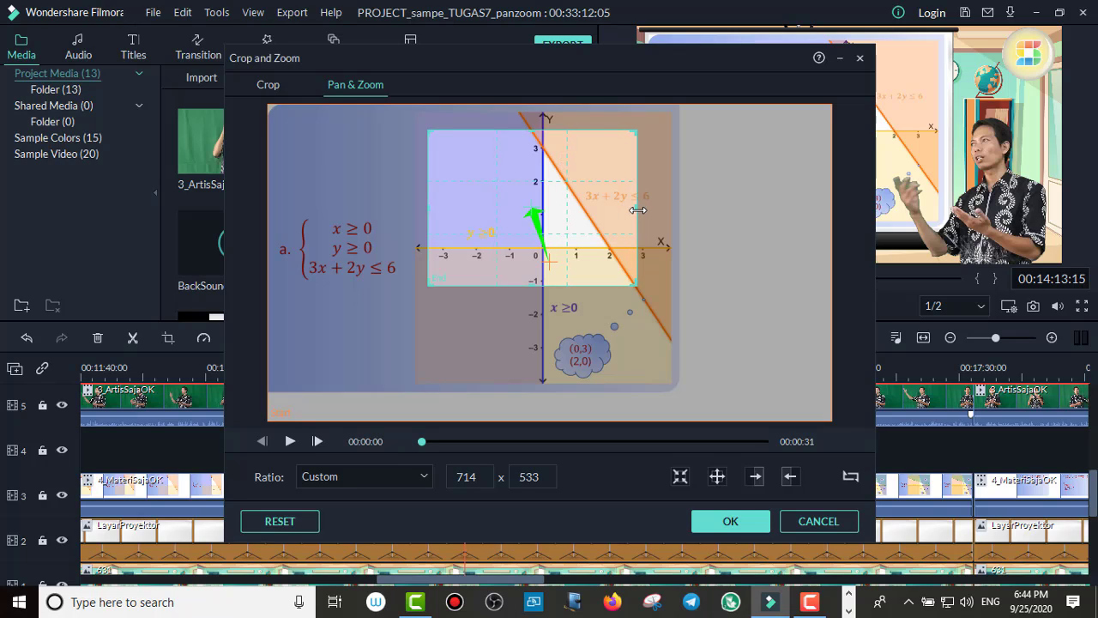
{"action": "left_click", "coordinate": [730, 522]}
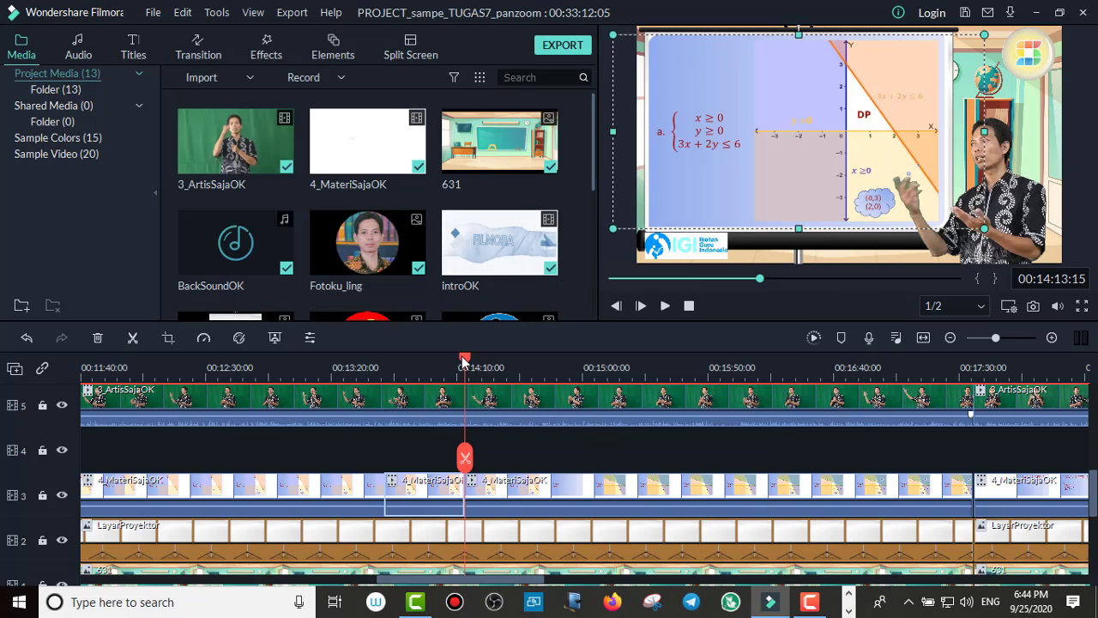
Step: Play the timeline from just before the new zoom segment and skim the example b explanation up to about 00:17:37
{"action": "left_click_drag", "start_coordinate": [464, 360], "coordinate": [380, 367]}
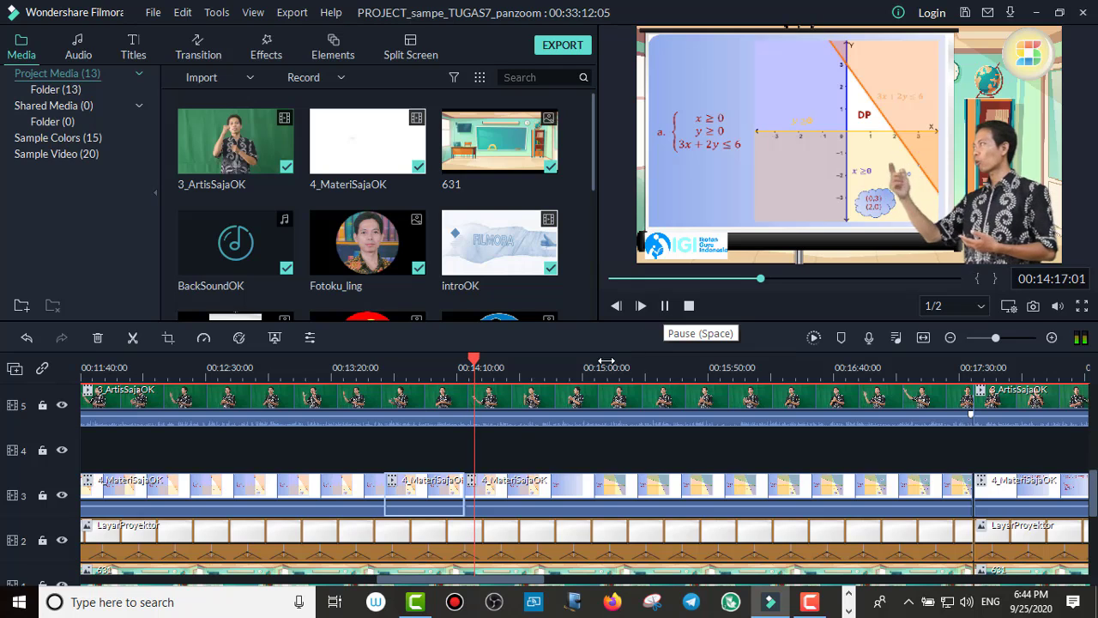
{"action": "left_click", "coordinate": [573, 367]}
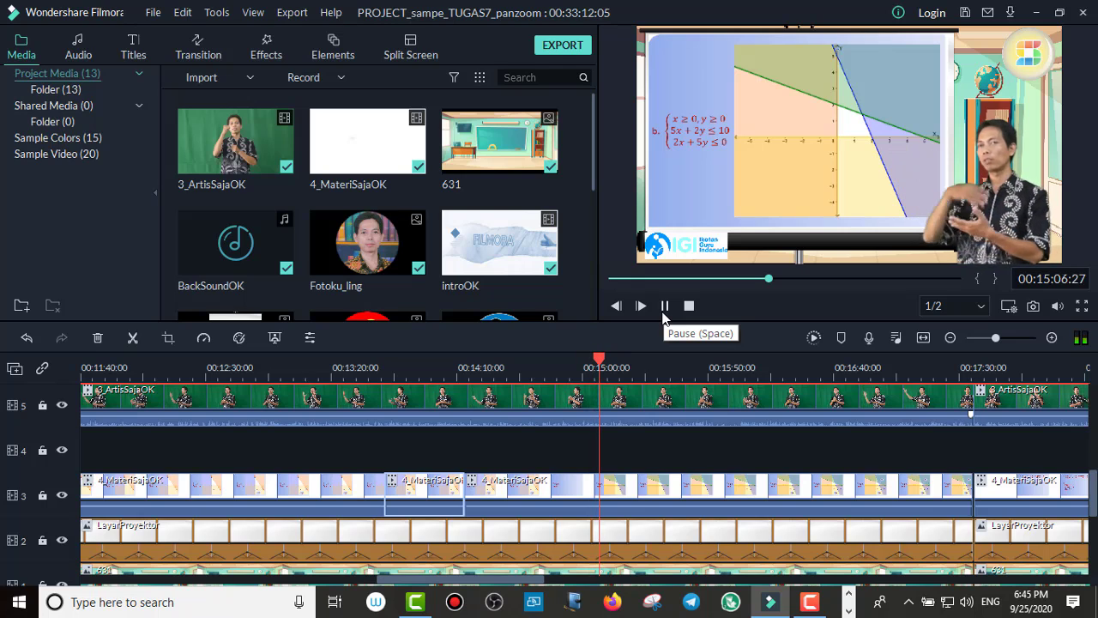
{"action": "left_click", "coordinate": [798, 374]}
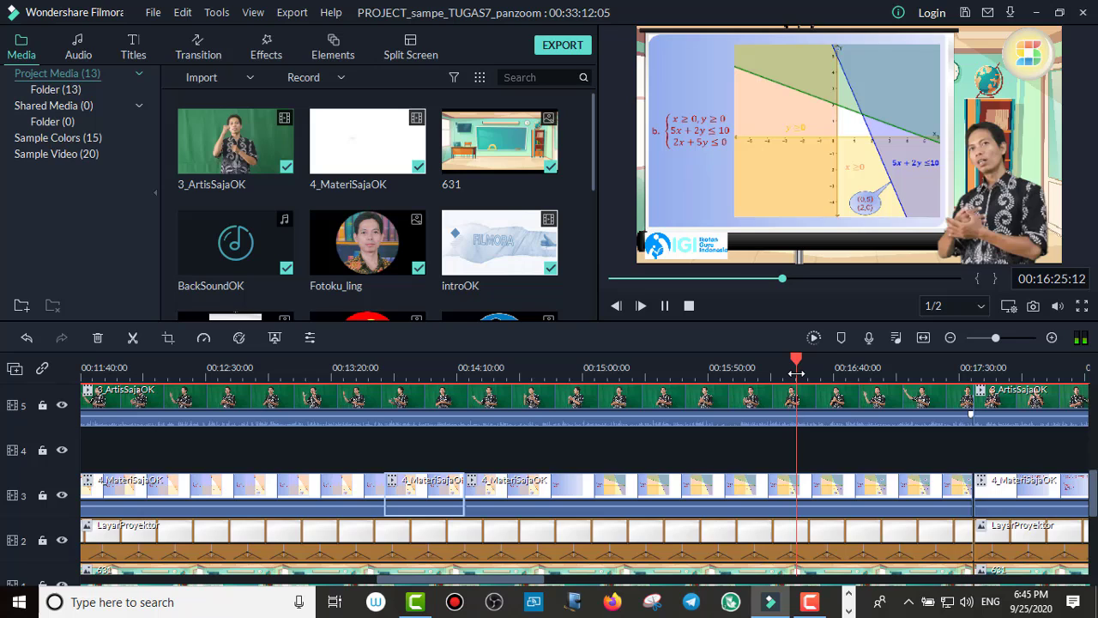
{"action": "left_click", "coordinate": [892, 375]}
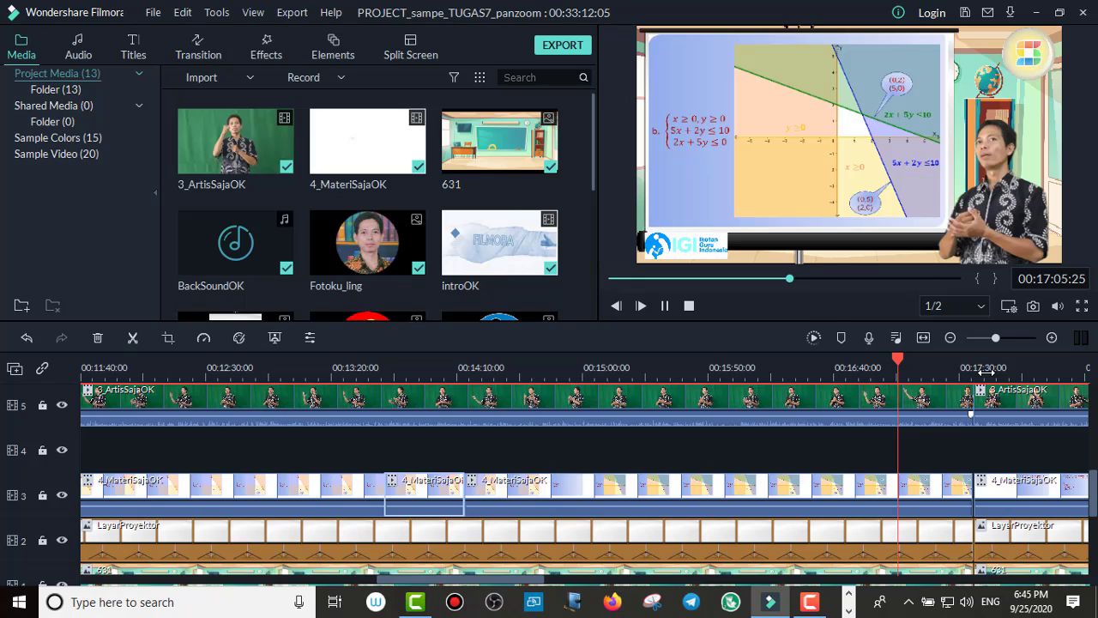
{"action": "left_click", "coordinate": [925, 370]}
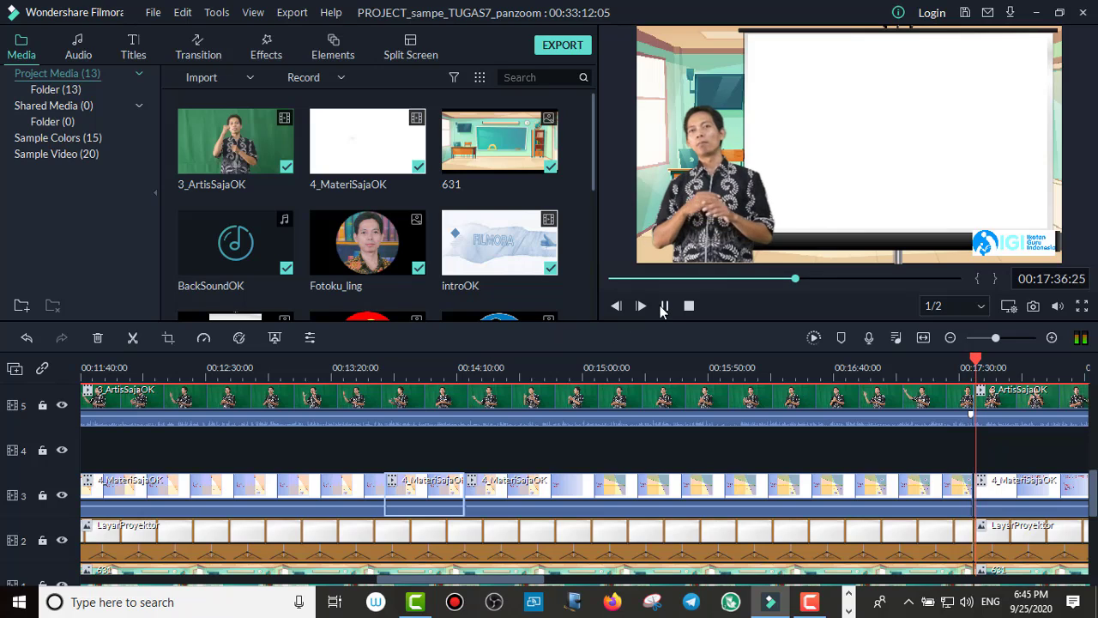
{"action": "left_click", "coordinate": [663, 308]}
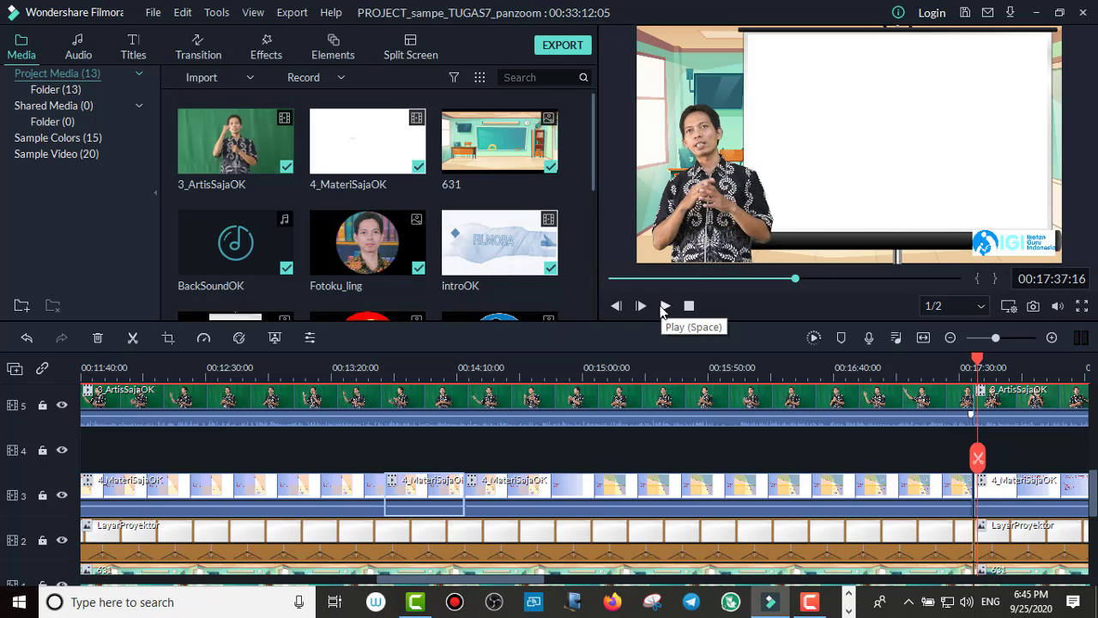